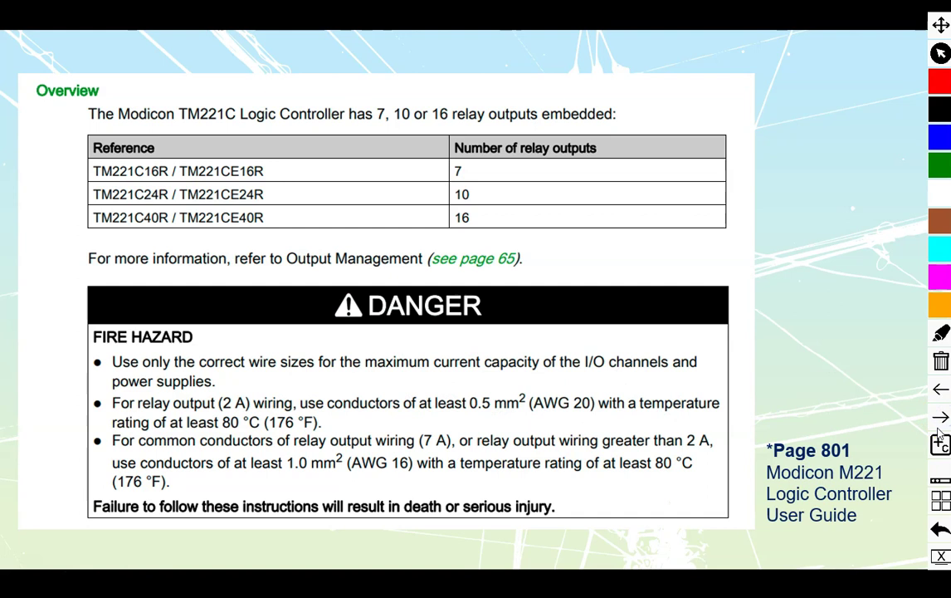
Underline "(AWG 20)" and "(AWG 16)" in magenta in the fire hazard bullets.
click(942, 280)
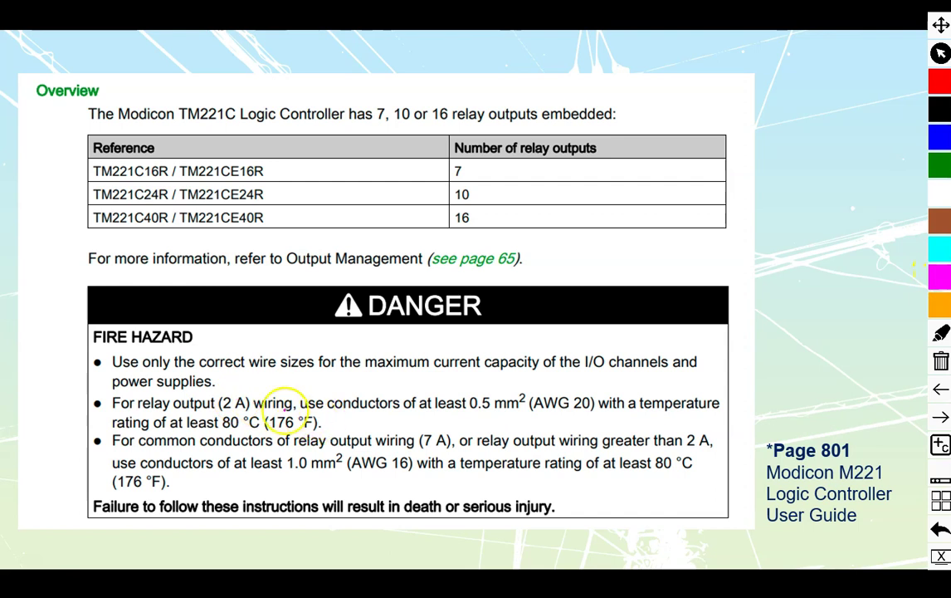
drag(531, 411, 598, 408)
drag(351, 476, 412, 476)
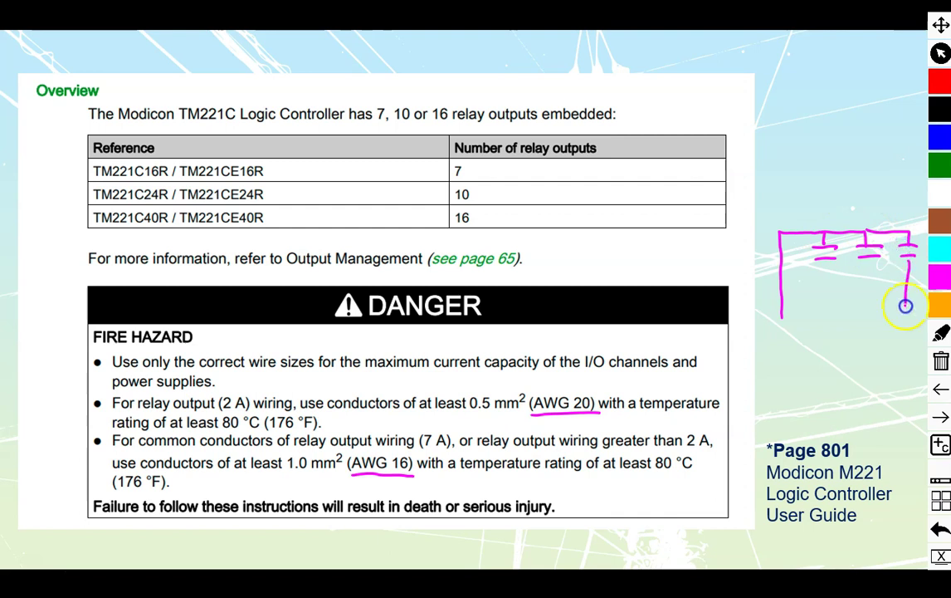
Sketch a magenta relay circuit beside the table, with three contacts on one common line, labelled Com, Q0, Q1 and Q2.
drag(828, 264, 826, 294)
mouse_move(776, 334)
mouse_down()
mouse_move(776, 352)
mouse_move(784, 341)
mouse_move(804, 352)
mouse_up()
mouse_move(824, 313)
mouse_down()
mouse_move(830, 330)
mouse_move(839, 314)
mouse_move(868, 328)
mouse_up()
click(870, 333)
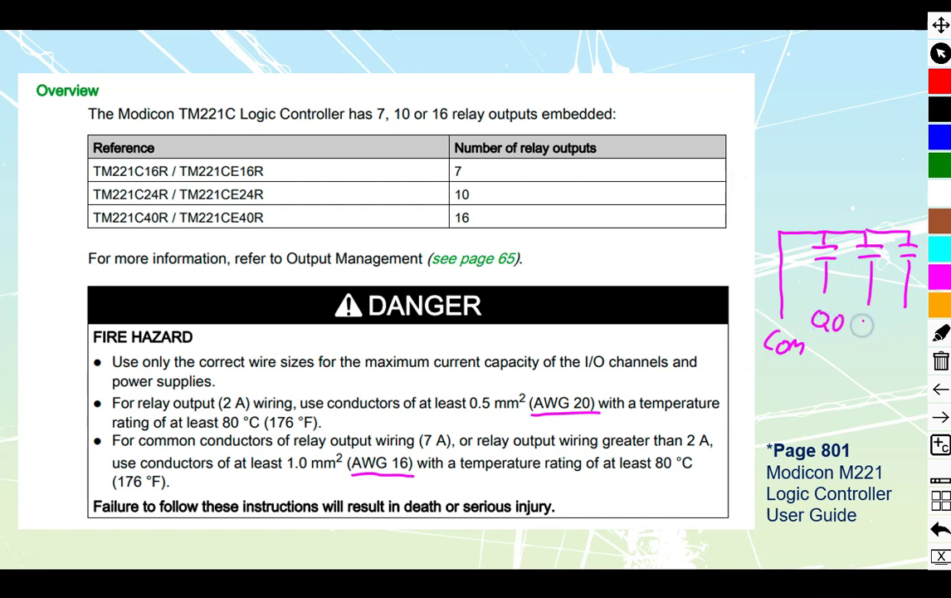
mouse_move(876, 320)
mouse_down()
mouse_move(877, 334)
mouse_move(905, 324)
mouse_up()
drag(903, 331, 923, 334)
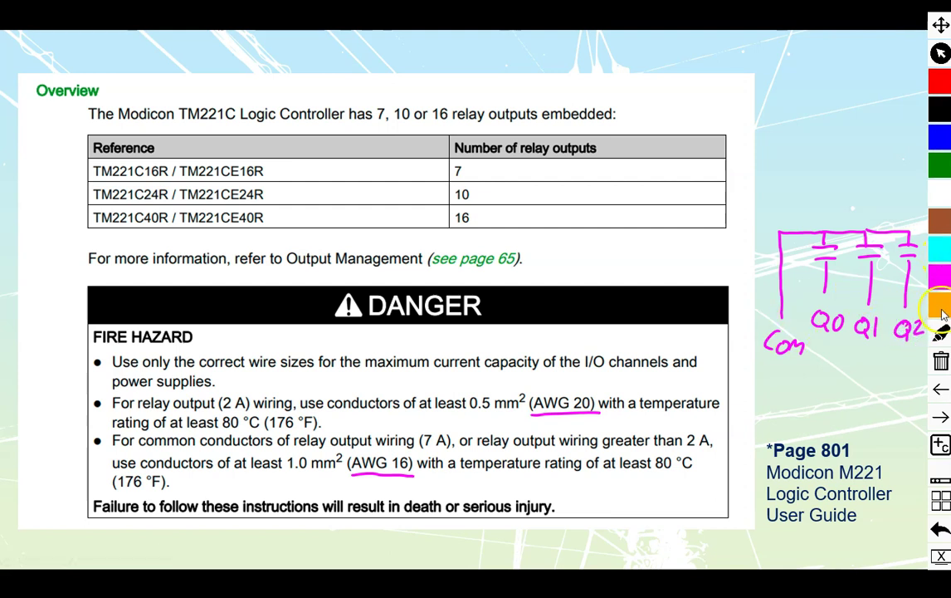
Highlight "(7 A)", "(AWG 16)" and "(AWG 20)" in yellow and trace the sketch's common line and Q0, Q1 and Q2 output lines.
drag(778, 337, 908, 232)
mouse_move(336, 465)
mouse_down()
mouse_move(427, 462)
mouse_move(457, 441)
mouse_up()
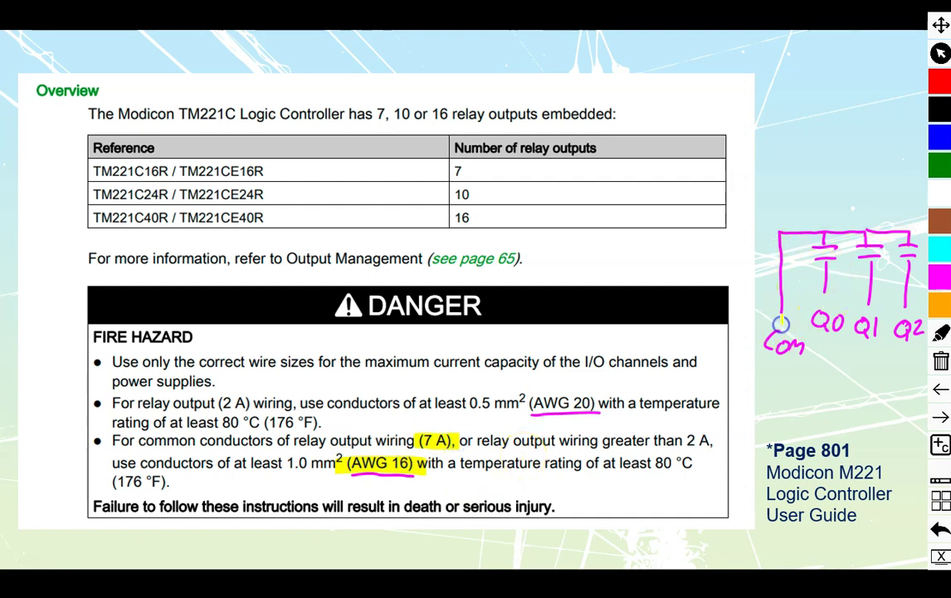
drag(826, 256, 826, 306)
drag(867, 256, 863, 309)
drag(908, 257, 906, 309)
drag(531, 404, 591, 403)
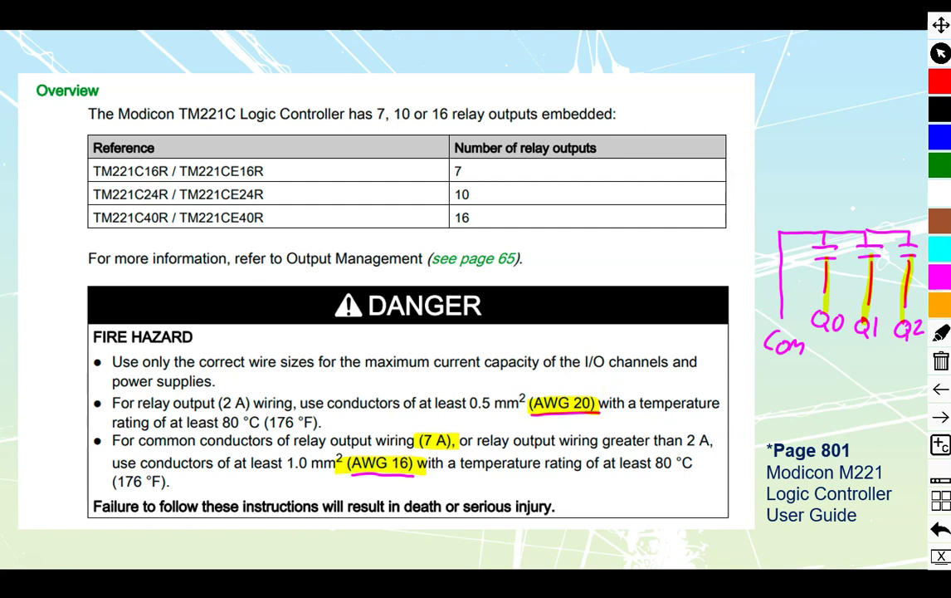
Highlight the 80 °C (176 °F) temperature rating and advance to the Relay Output Characteristics slide.
drag(212, 422, 319, 422)
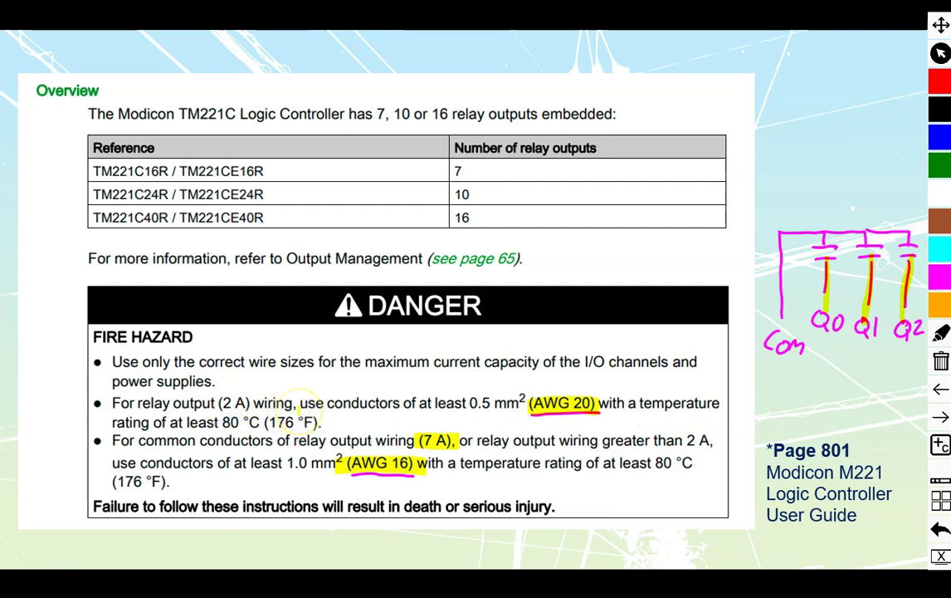
click(942, 420)
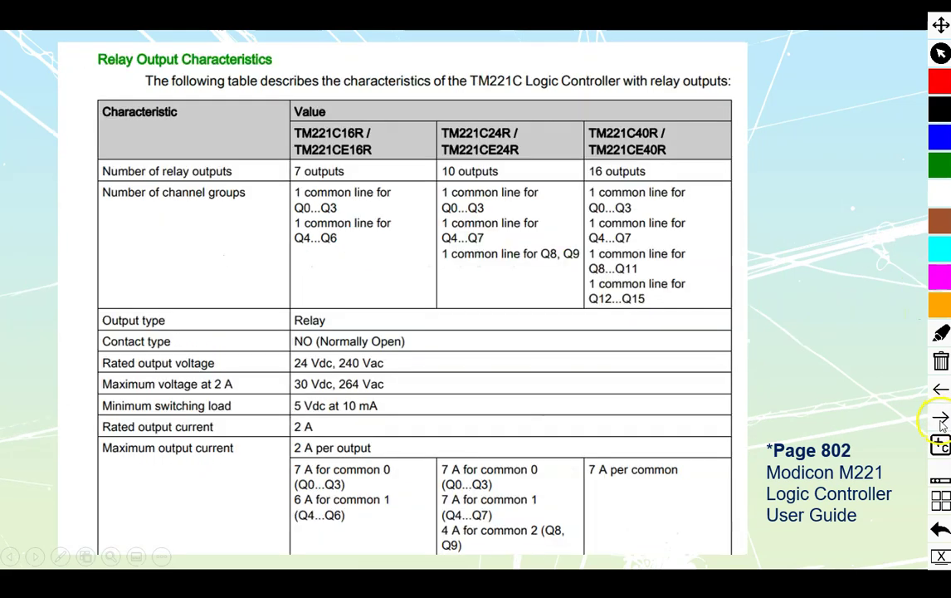
Highlight the rated output voltage label and its 24 Vdc, 240 Vac value in yellow, and erase both highlights.
click(942, 333)
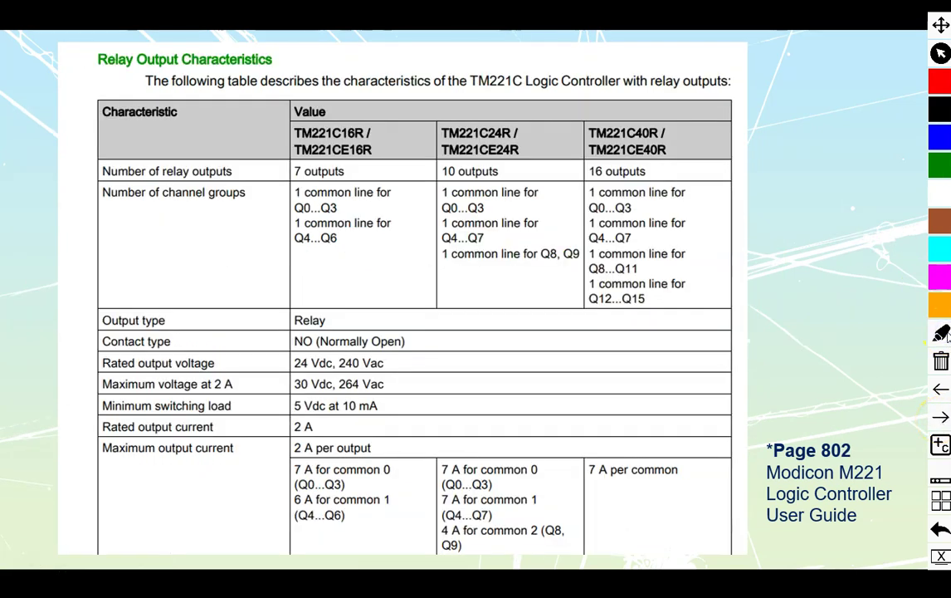
drag(293, 363, 402, 362)
drag(86, 363, 253, 363)
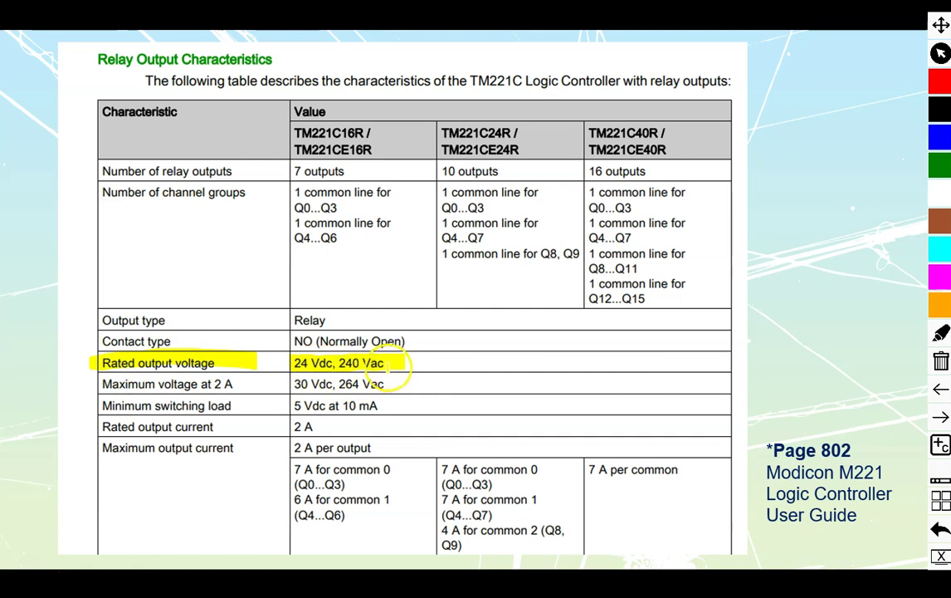
key(ctrl+e)
mouse_move(404, 362)
mouse_down()
mouse_move(204, 362)
mouse_move(251, 358)
mouse_up()
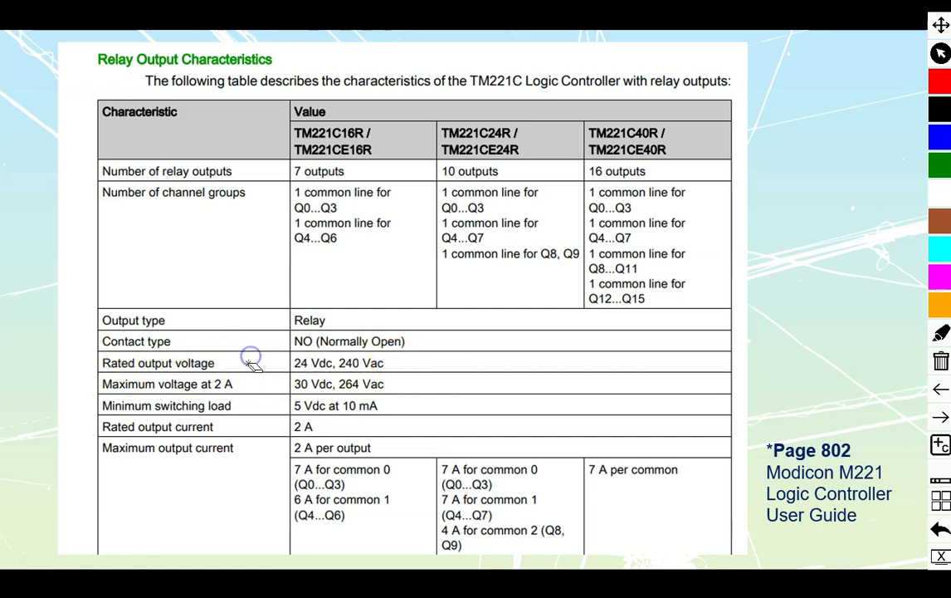
Sketch a magenta AC sine wave with a horizontal axis beside the table and mark two zero crossings with arrows.
click(945, 283)
mouse_move(764, 314)
mouse_down()
mouse_move(803, 277)
mouse_move(837, 329)
mouse_move(857, 277)
mouse_move(870, 332)
mouse_up()
drag(755, 313, 901, 309)
mouse_move(807, 316)
mouse_down()
mouse_move(788, 352)
mouse_move(807, 337)
mouse_move(851, 355)
mouse_up()
mouse_move(845, 315)
mouse_down()
mouse_move(840, 332)
mouse_move(855, 329)
mouse_up()
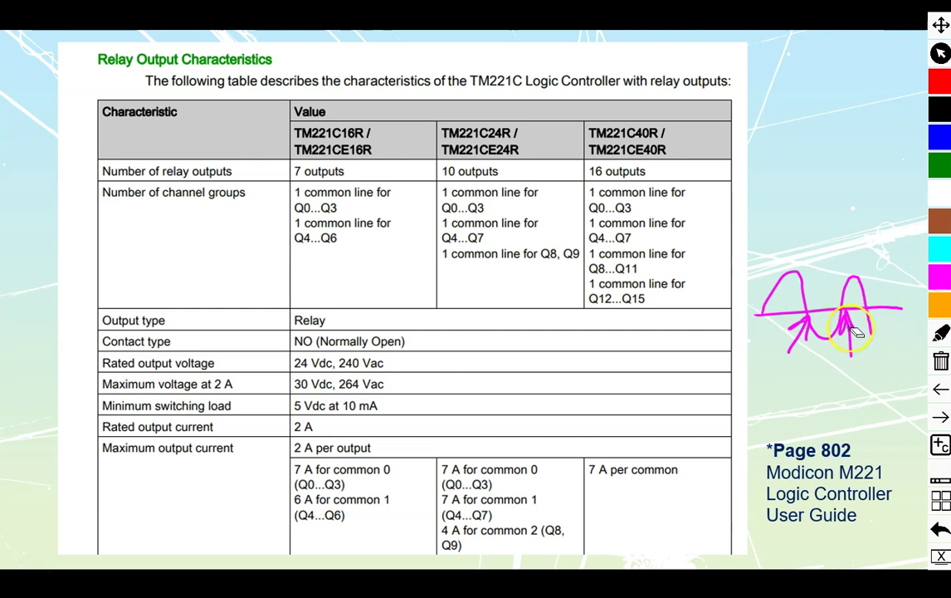
Erase the zero-crossing arrows and the sine wave sketch beside the table.
mouse_move(855, 332)
mouse_down()
mouse_move(849, 357)
mouse_move(798, 330)
mouse_up()
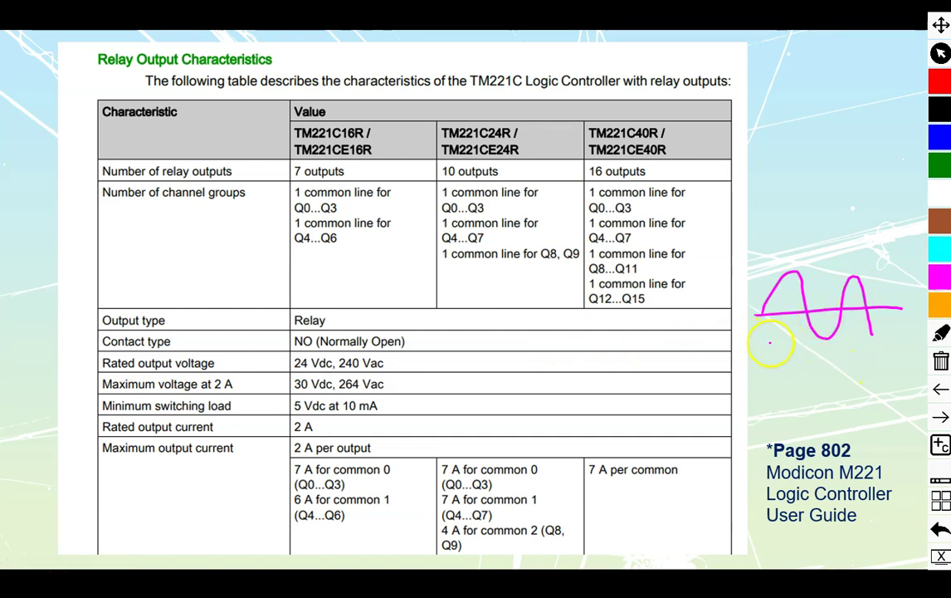
key(e)
click(842, 302)
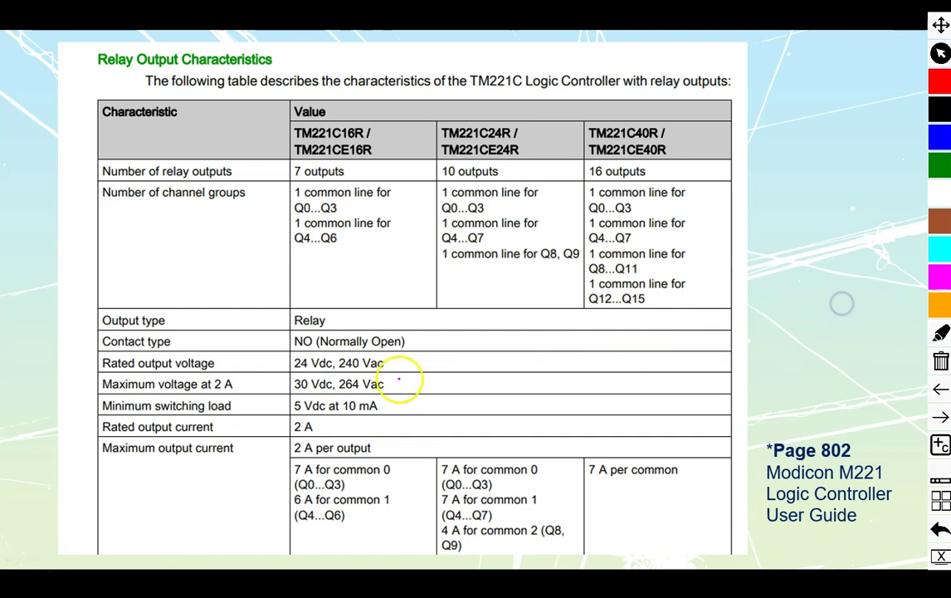
Circle the 24 Vdc value in the rated output voltage row in magenta.
drag(346, 357, 333, 344)
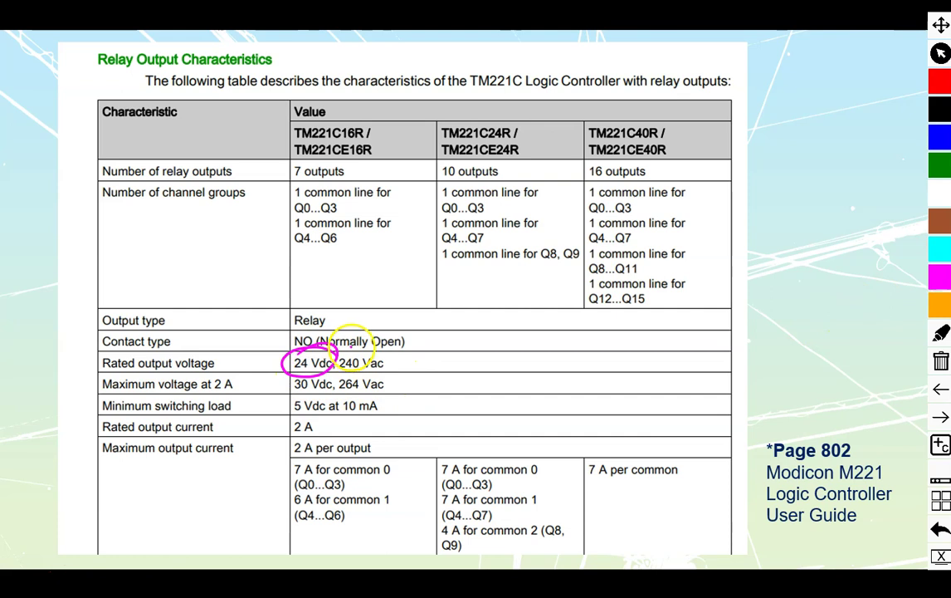
click(350, 340)
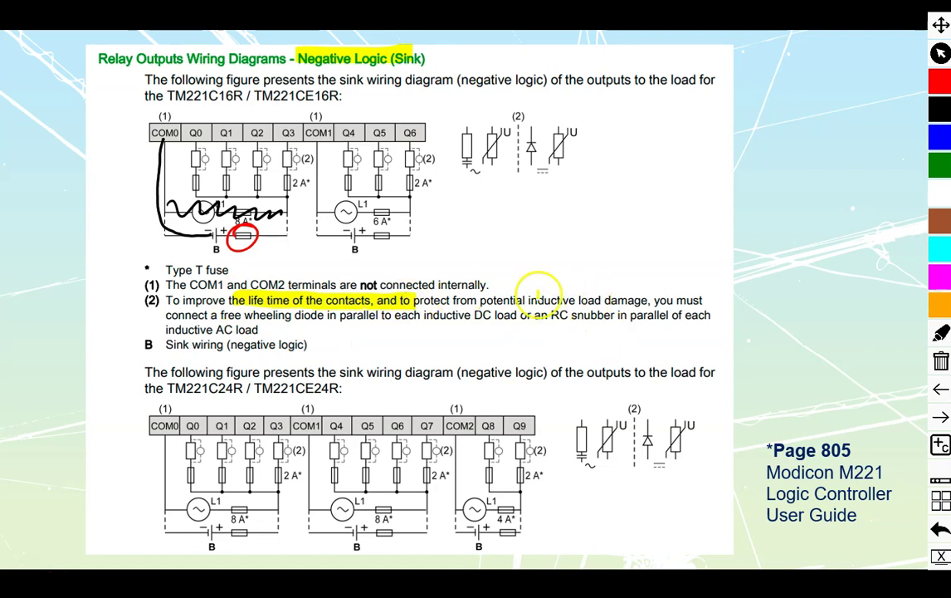
Highlight note 2's "potential inductive load damage" and free wheeling diode text, and erase the magenta circle around "each inductive DC load".
drag(479, 300, 652, 299)
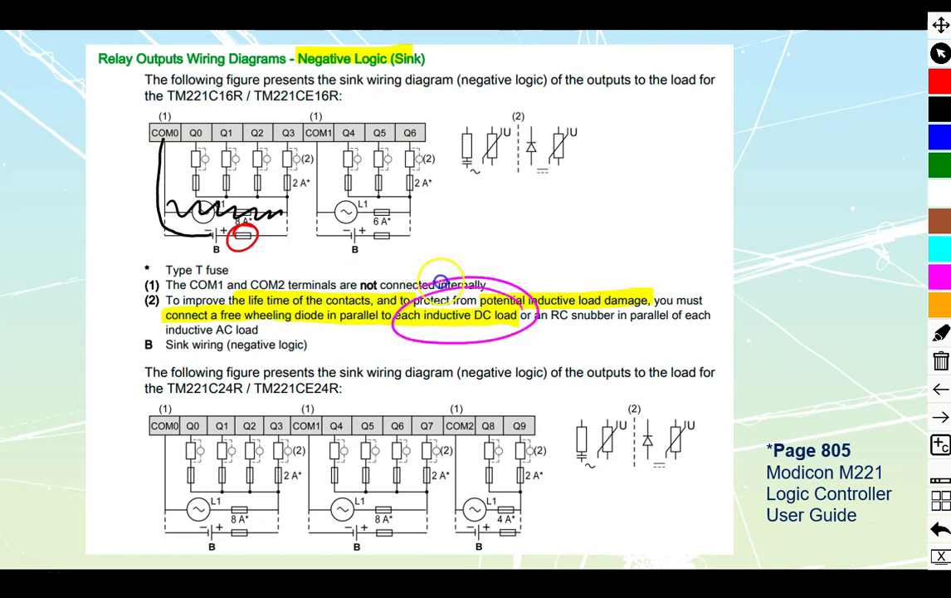
right_click(498, 262)
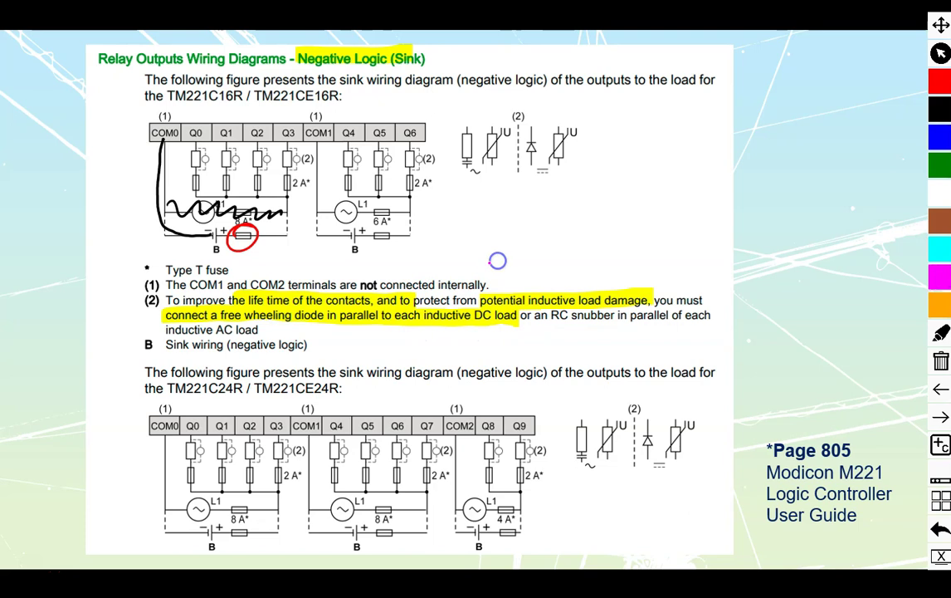
drag(391, 148, 389, 150)
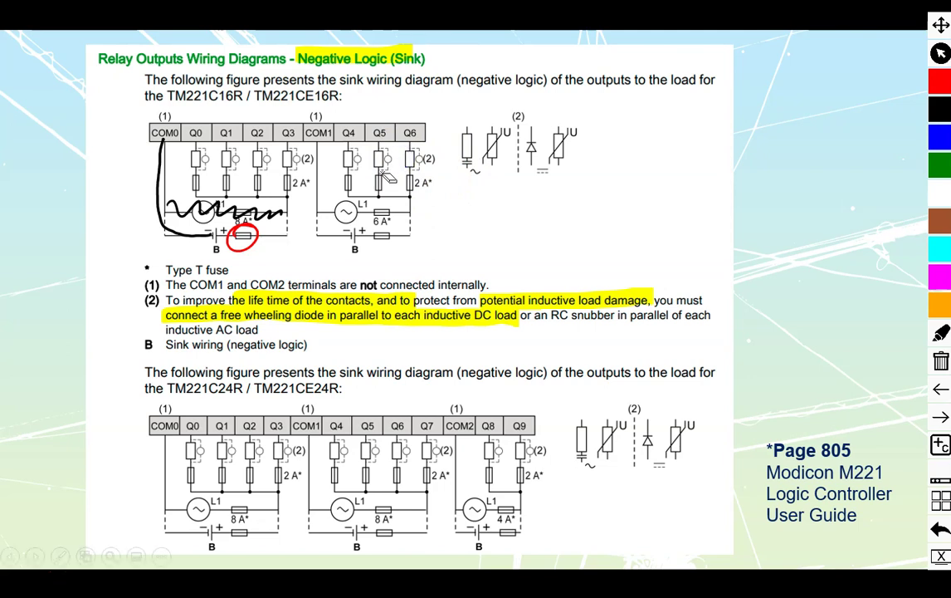
Advance to the TeSys D suppressor module data sheet slide and mark the part number LA4DC3U.
click(942, 418)
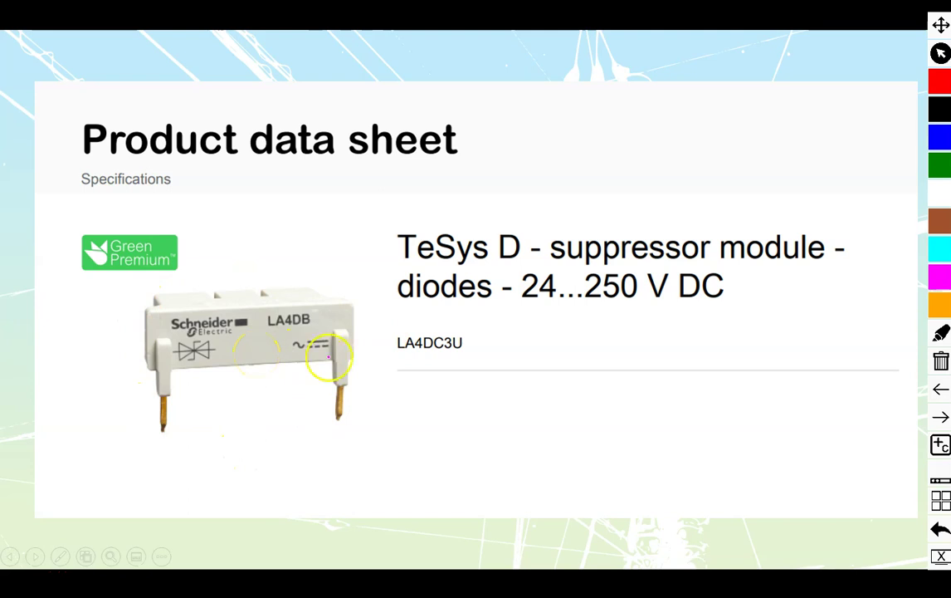
drag(464, 323, 470, 346)
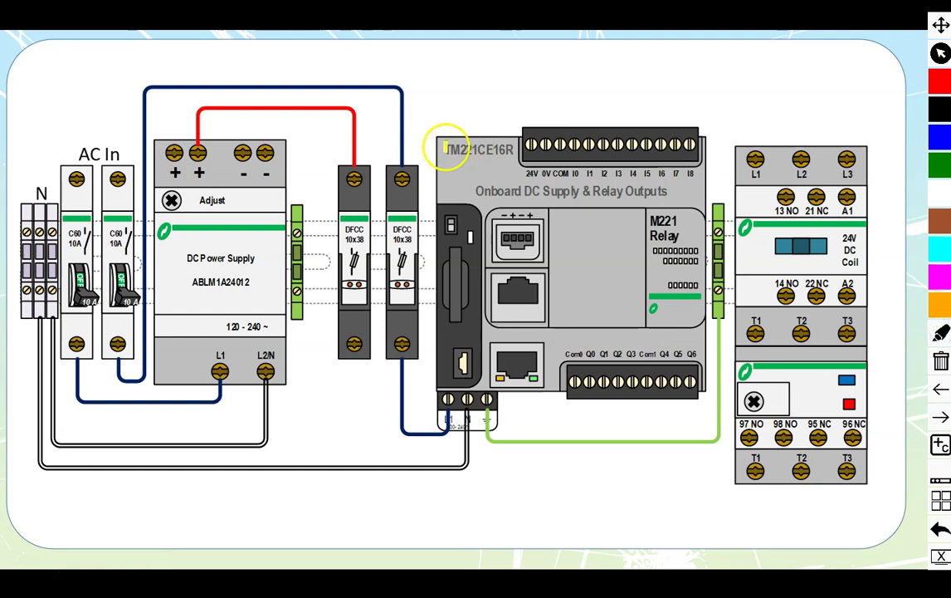
Highlight TM221CE16R and the controller's 24V and 0V terminals in yellow, and write "250mA" in magenta above the terminal block.
mouse_move(446, 148)
mouse_down()
mouse_move(542, 159)
mouse_move(528, 169)
mouse_up()
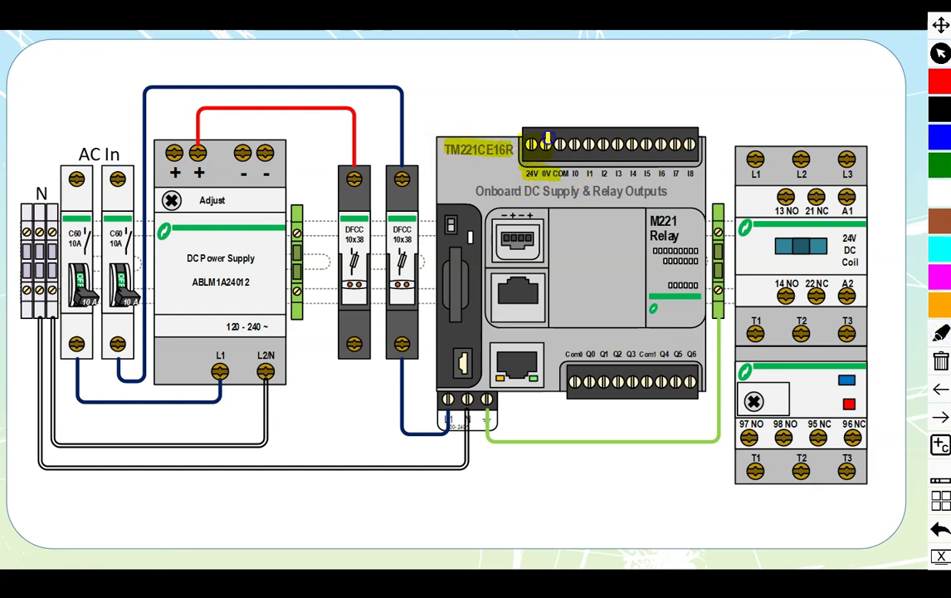
click(942, 277)
drag(523, 68, 588, 74)
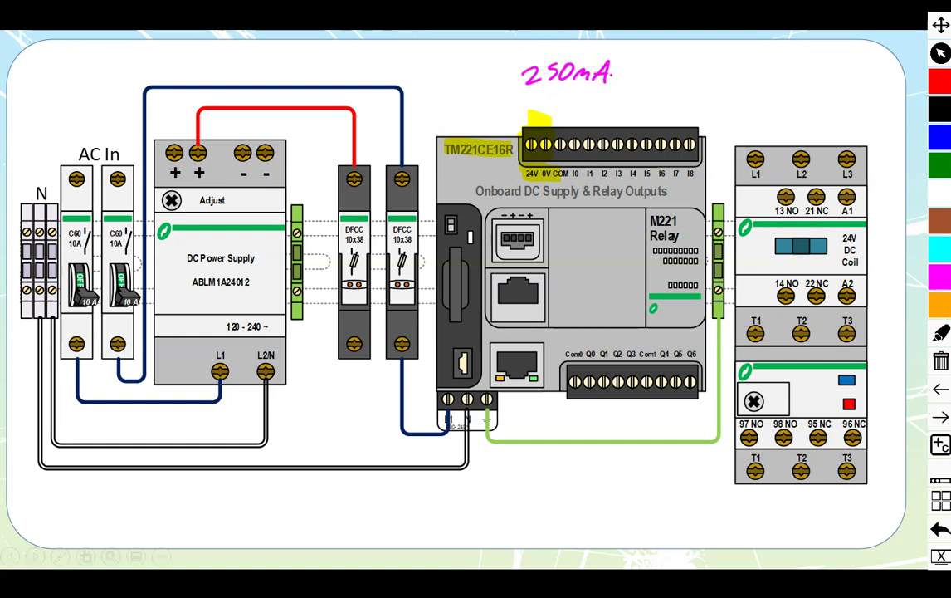
Circle the contactor with its overload relay and the controller's input terminal block in magenta, erasing each circle.
drag(730, 127, 834, 430)
drag(866, 158, 705, 444)
right_click(807, 320)
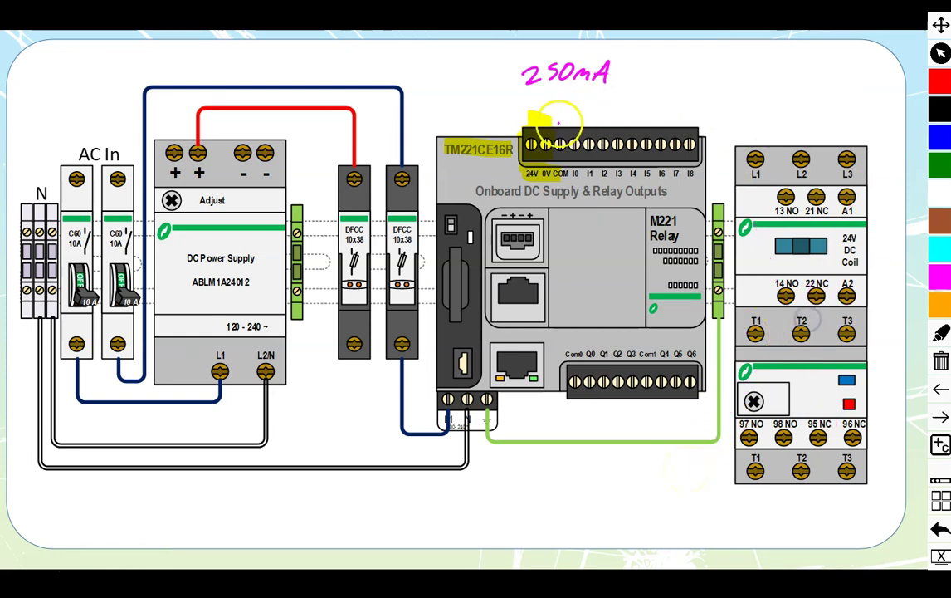
mouse_move(697, 120)
mouse_down()
mouse_move(479, 136)
mouse_move(632, 103)
mouse_up()
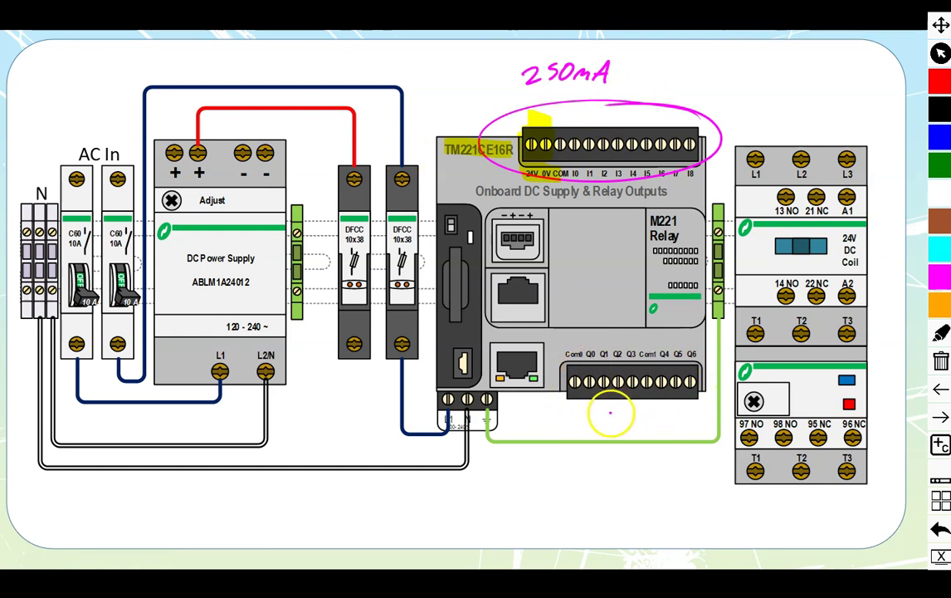
click(689, 111)
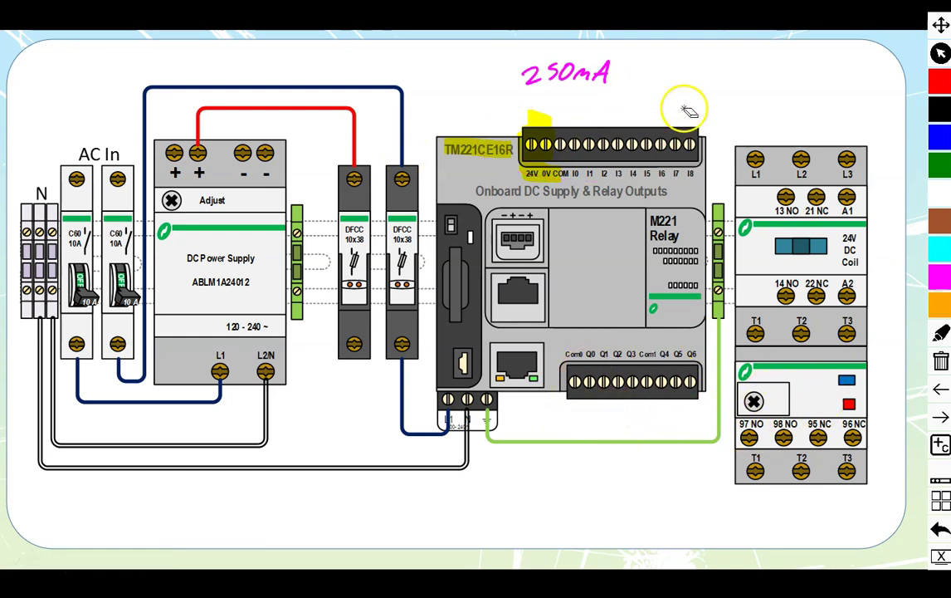
Erase the highlight on the 24V and 0V terminals and trace the blue feed from the second breaker to its fuse in yellow.
click(546, 158)
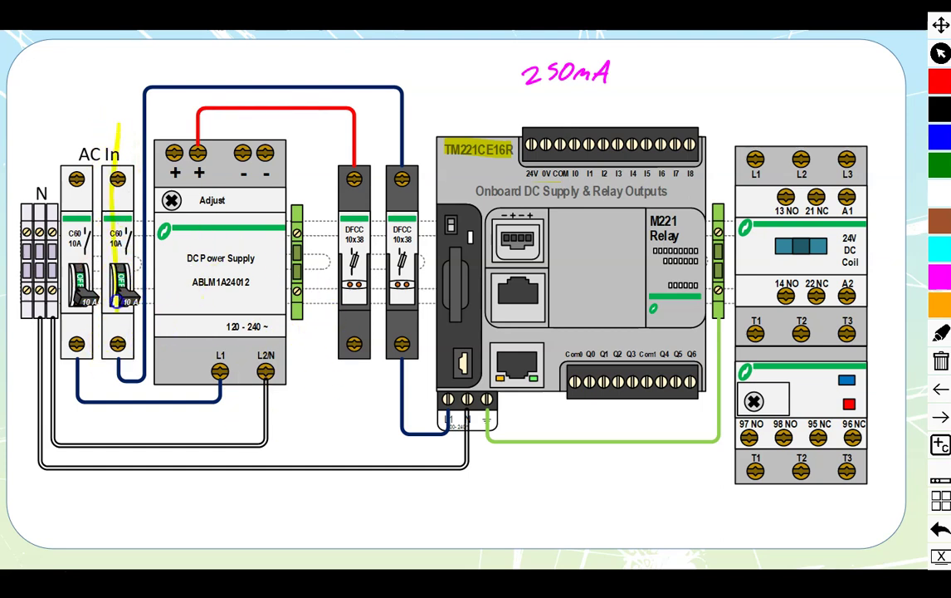
mouse_move(135, 383)
mouse_down()
mouse_move(145, 136)
mouse_move(328, 69)
mouse_move(392, 119)
mouse_move(404, 252)
mouse_up()
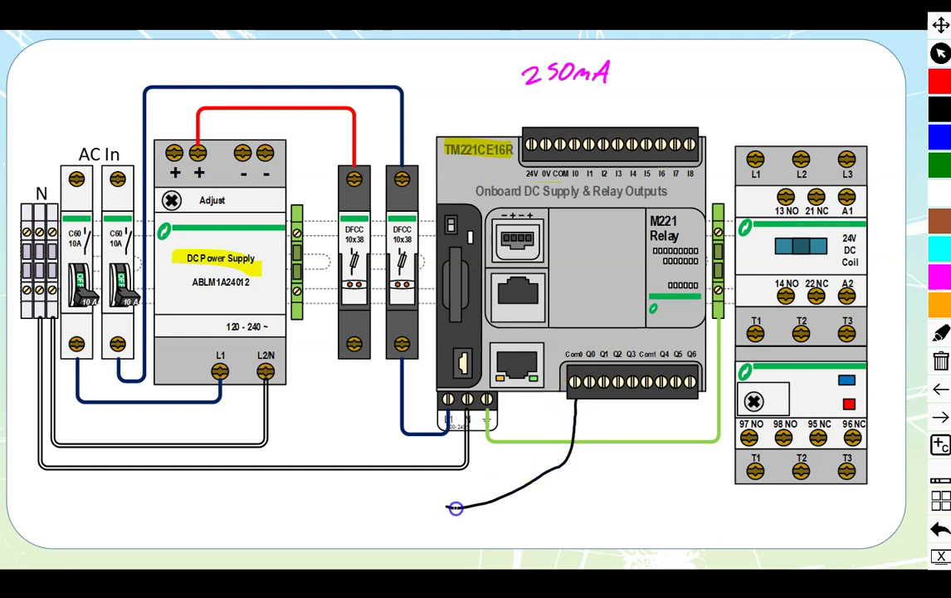
Draw a black wire between Com0 and the DC power supply's negative terminal, and briefly sketch the overload's 95–96 NC contact in red.
mouse_move(365, 454)
mouse_down()
mouse_move(322, 278)
mouse_move(303, 126)
mouse_up()
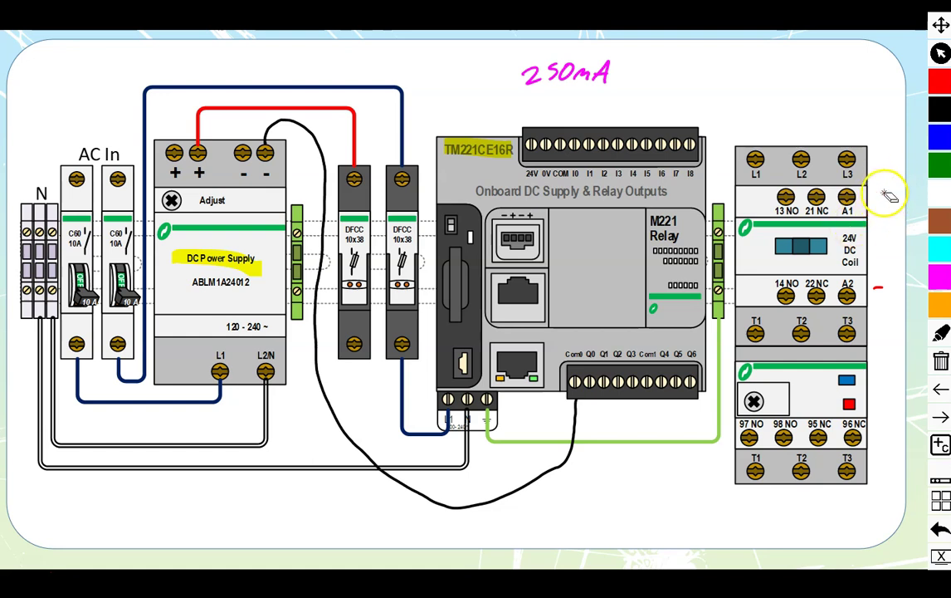
drag(880, 430, 878, 422)
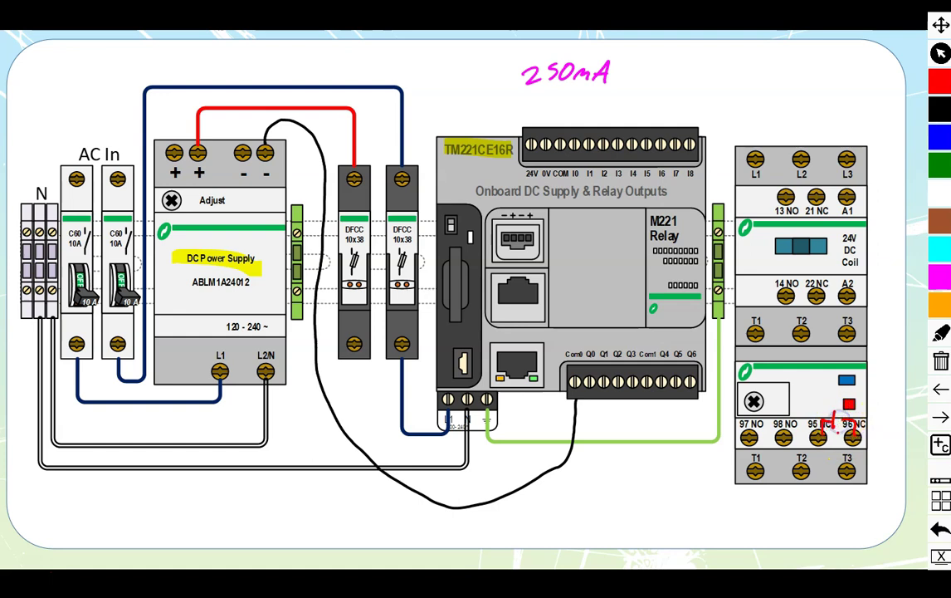
drag(820, 417, 833, 414)
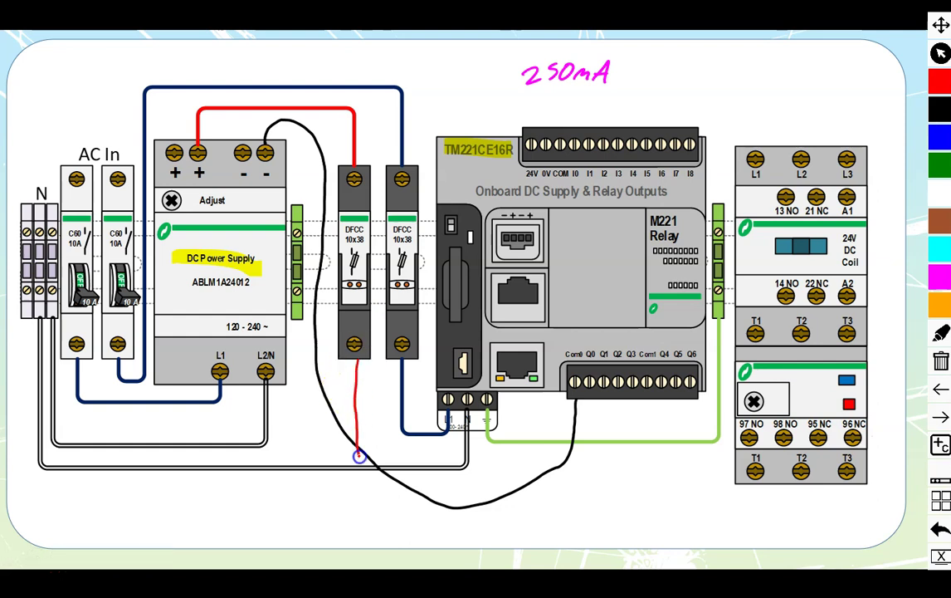
Draw the contactor coil circuit: red from the DC fuse through overload contact 95–96 NC to A1, and black from A2 to Q0.
drag(434, 519, 820, 506)
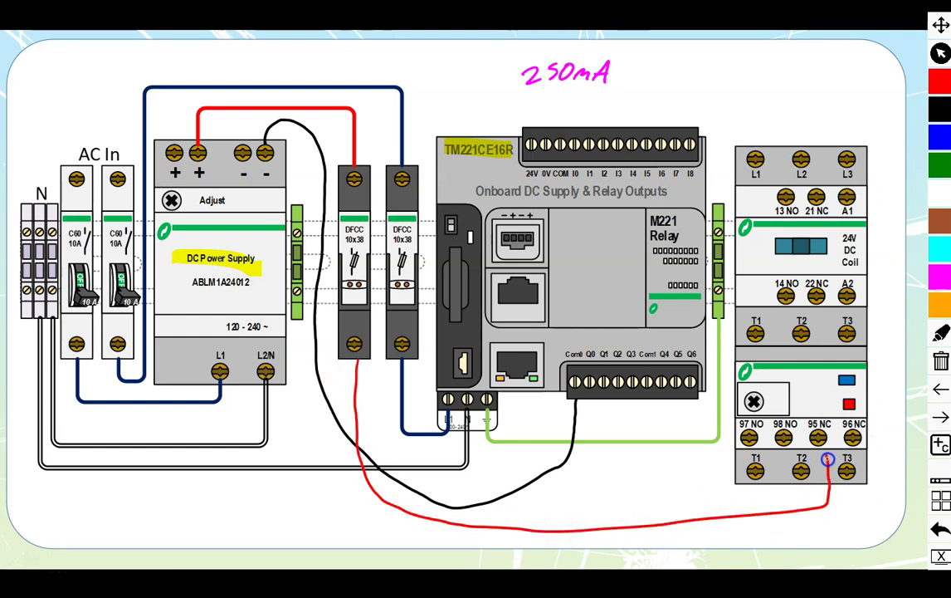
drag(824, 449, 878, 453)
drag(882, 407, 883, 197)
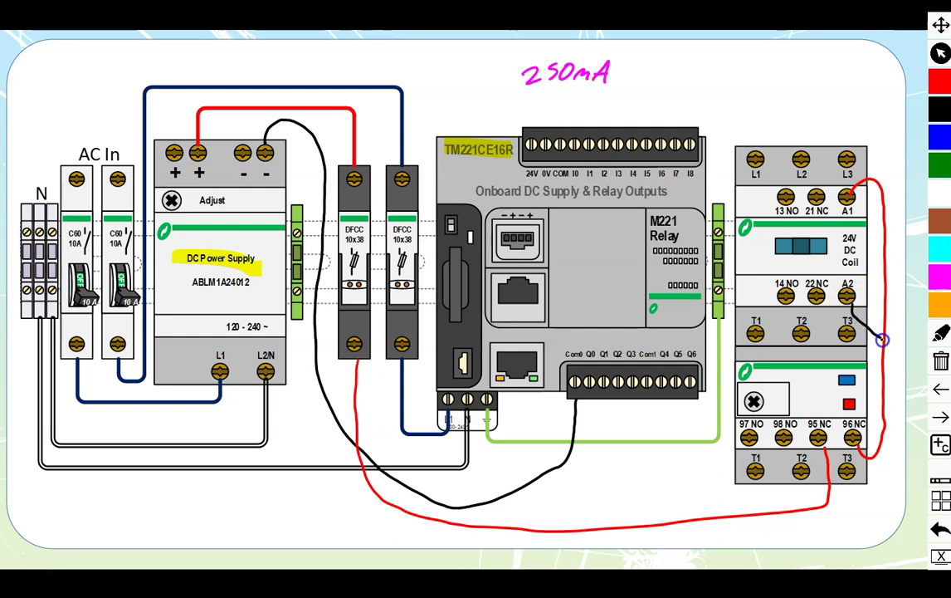
mouse_move(884, 494)
mouse_down()
mouse_move(830, 526)
mouse_move(756, 539)
mouse_up()
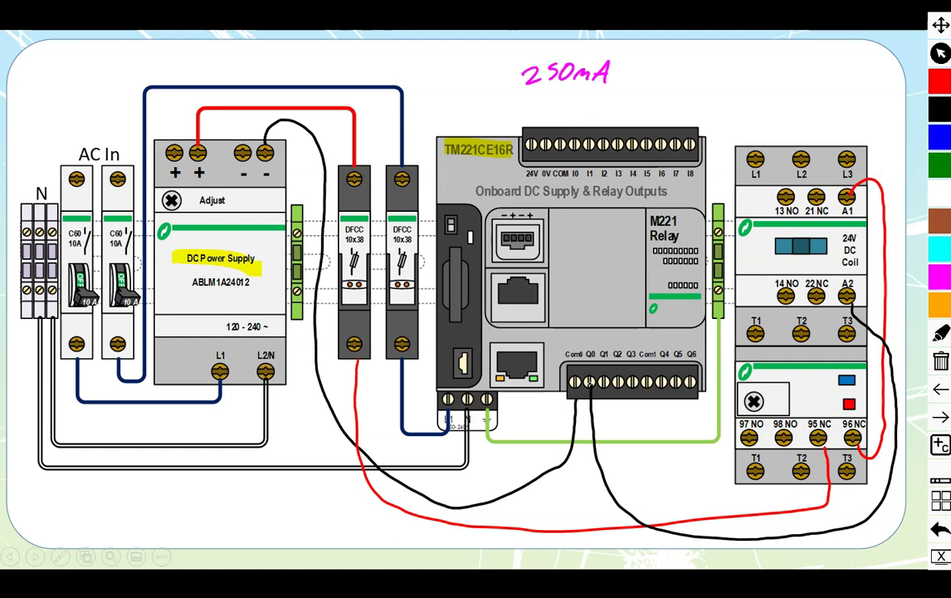
Draw a green ground connection from the DC supply's negative terminal to the earth terminal block, and a green ground symbol on the Q0 wire.
click(939, 166)
drag(267, 138, 285, 131)
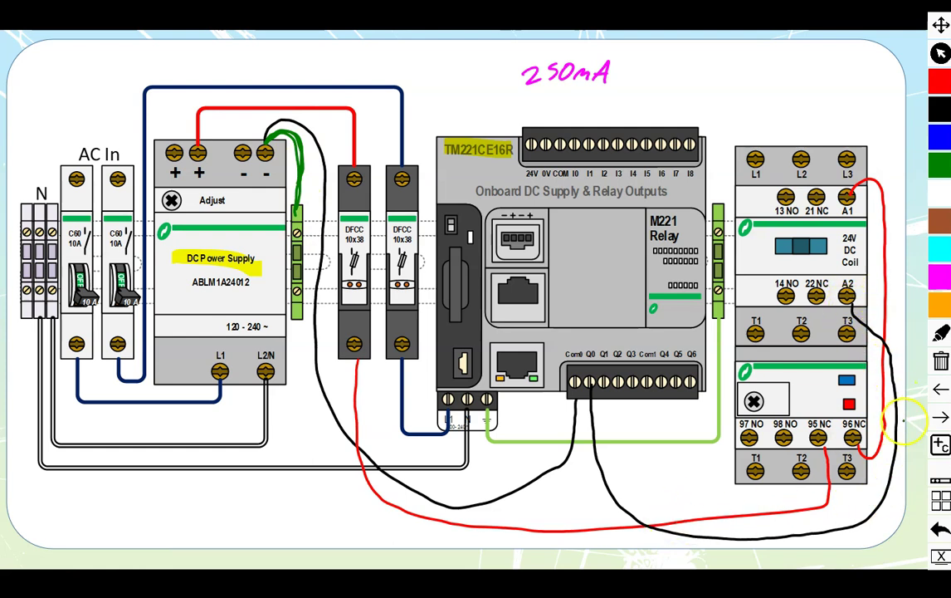
drag(601, 469, 579, 504)
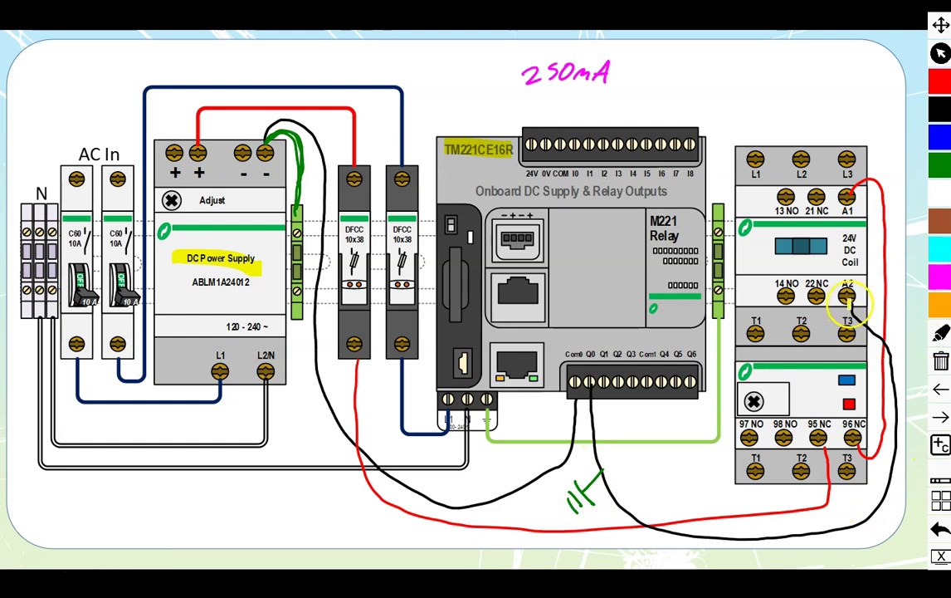
Trace the ground-fault path from A2 through the ground symbol to the DC negative in yellow, and erase it with the green ground markings.
mouse_move(847, 306)
mouse_down()
mouse_move(882, 495)
mouse_move(357, 488)
mouse_move(277, 401)
mouse_move(293, 217)
mouse_up()
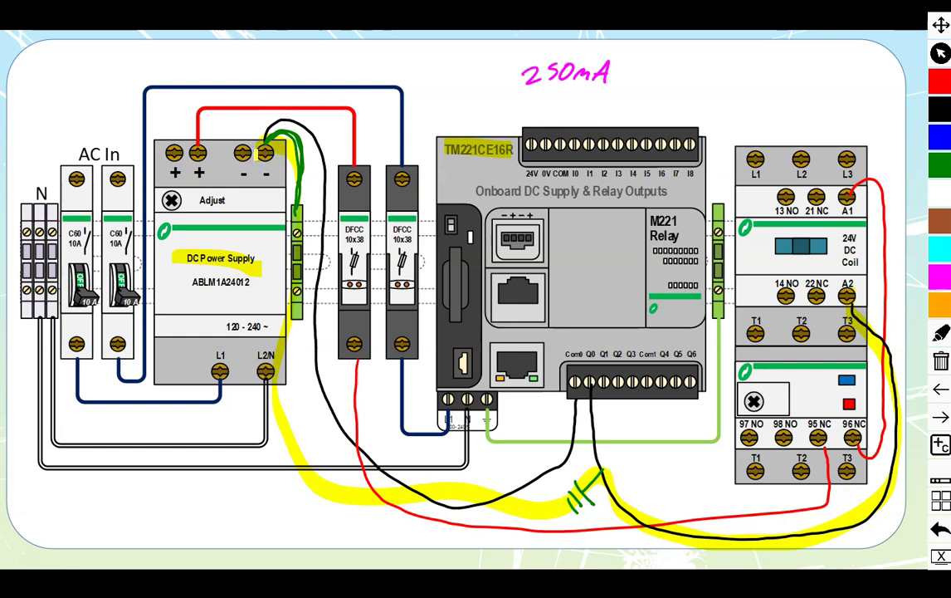
click(318, 489)
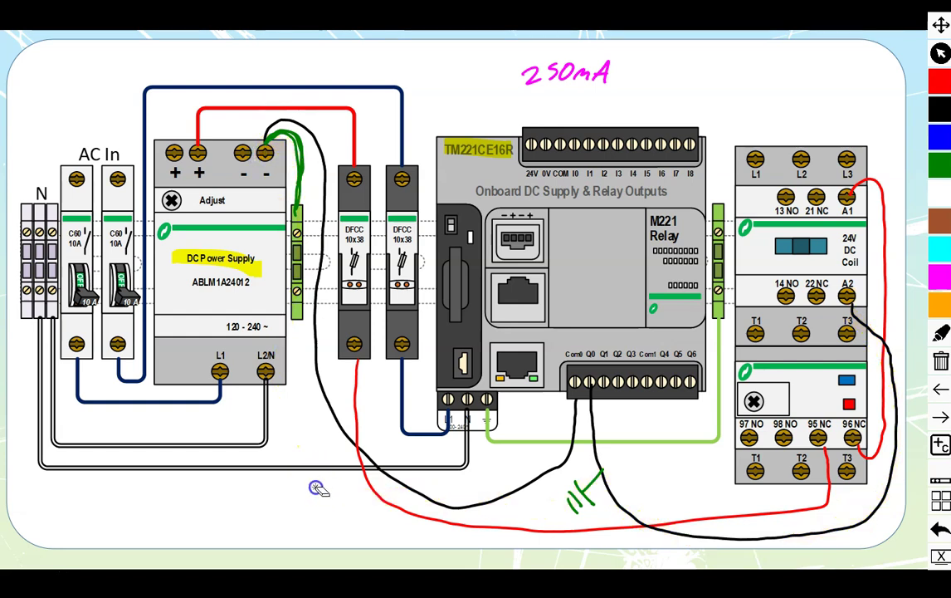
click(579, 498)
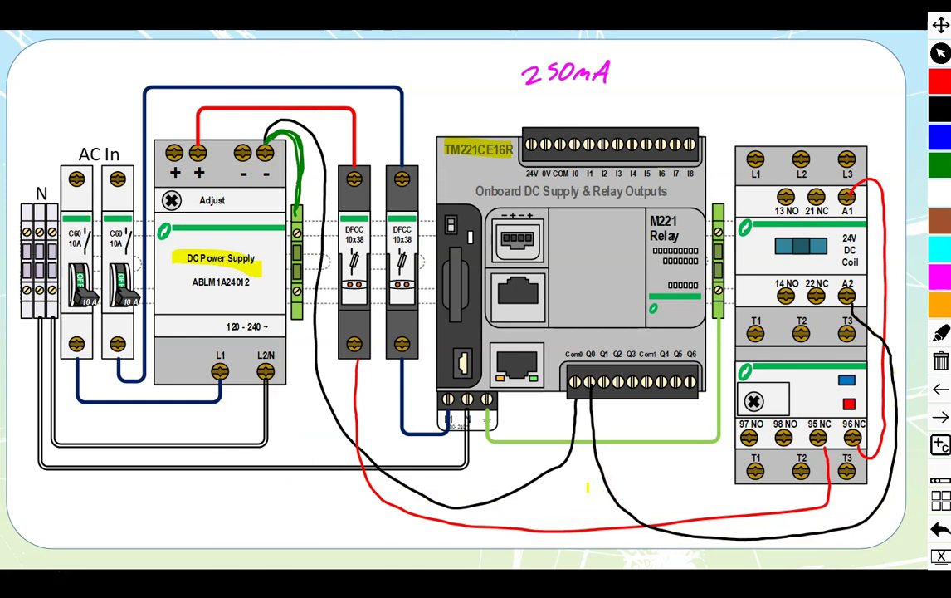
click(298, 177)
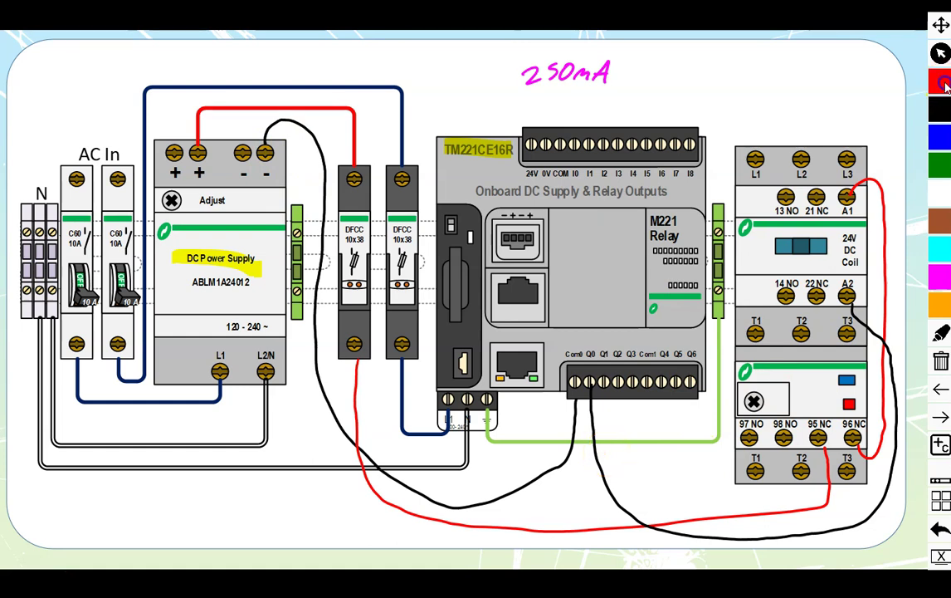
Circle contacts 13–14 NO and 97–98 NO in red with an arrow towards the controller inputs, and erase the contactor's circle and the arrow.
mouse_move(789, 178)
mouse_down()
mouse_move(772, 316)
mouse_move(798, 184)
mouse_up()
mouse_move(798, 419)
mouse_down()
mouse_move(735, 452)
mouse_move(715, 441)
mouse_up()
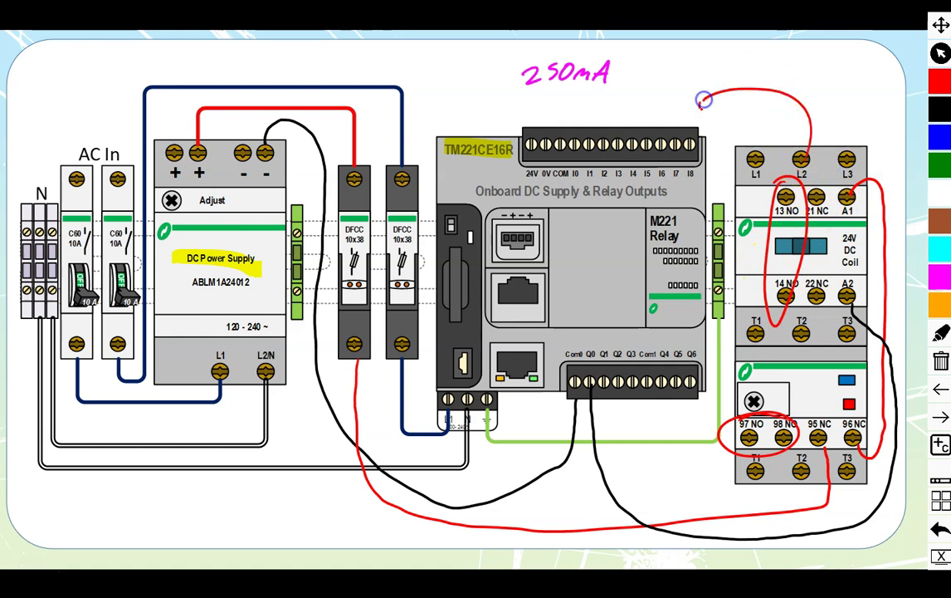
drag(703, 100, 749, 97)
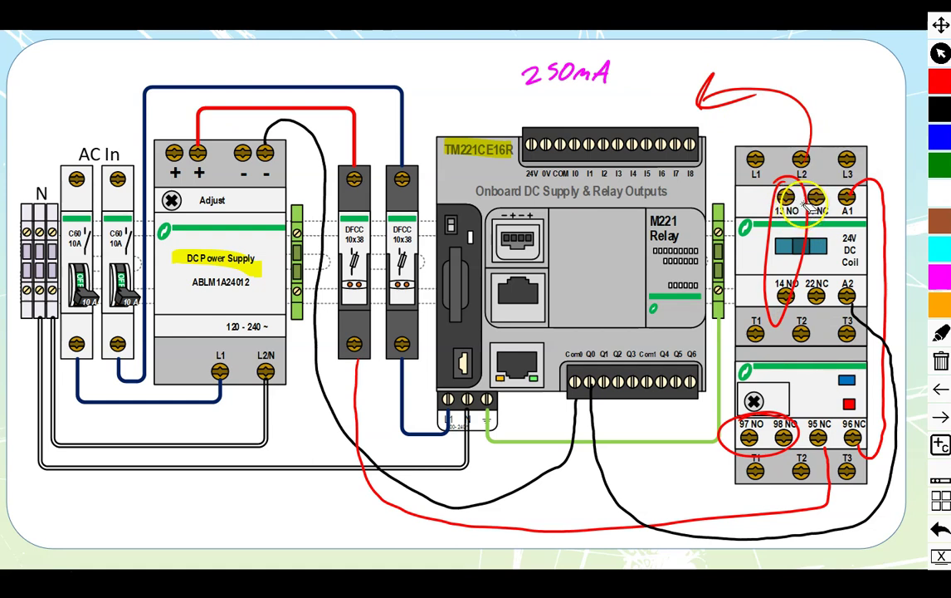
right_click(815, 175)
right_click(820, 130)
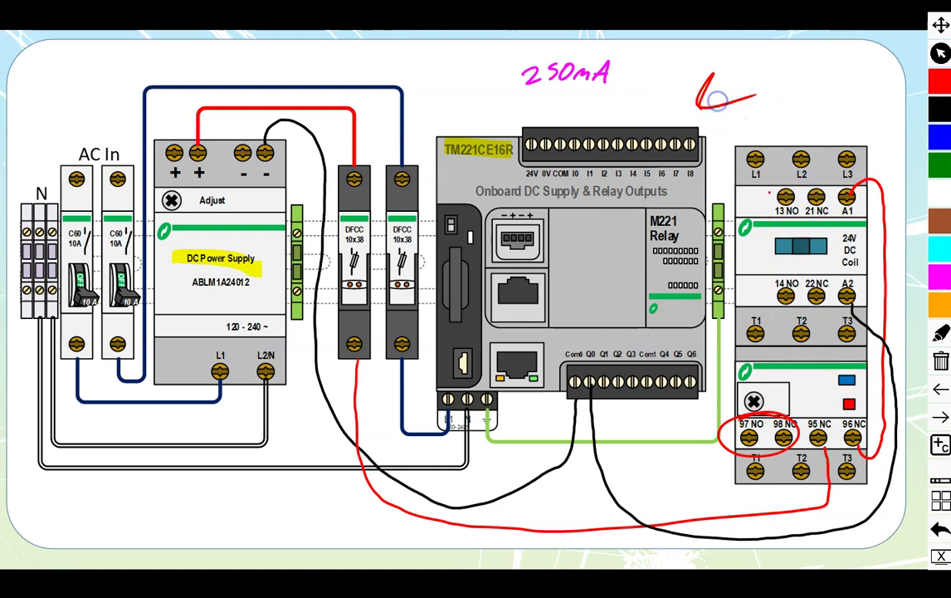
right_click(723, 114)
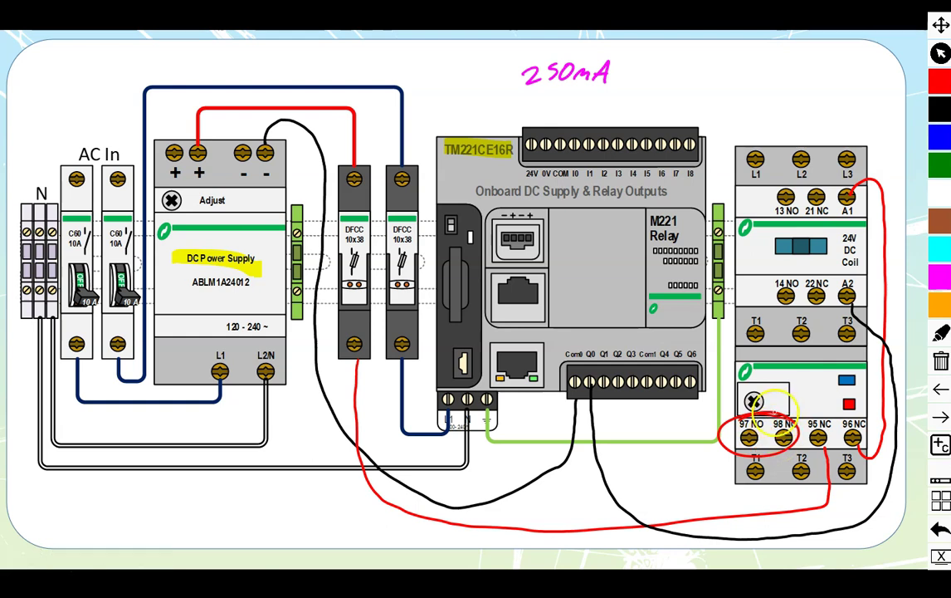
Draw a red arrow from the overload's 97–98 NO contact towards the controller inputs, and erase it with the contact's circle.
mouse_move(795, 419)
mouse_down()
mouse_move(799, 274)
mouse_move(686, 93)
mouse_move(716, 89)
mouse_up()
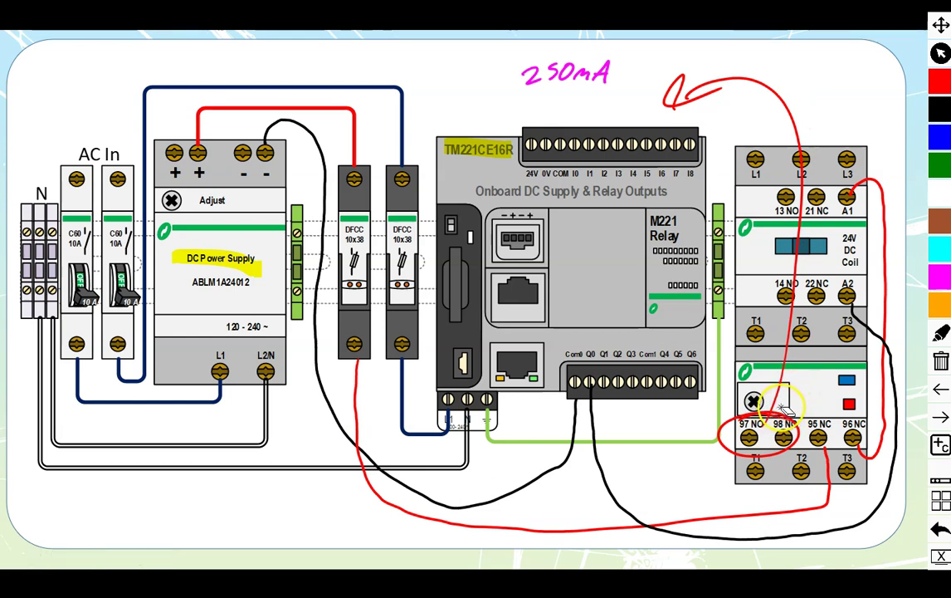
key(ctrl+z)
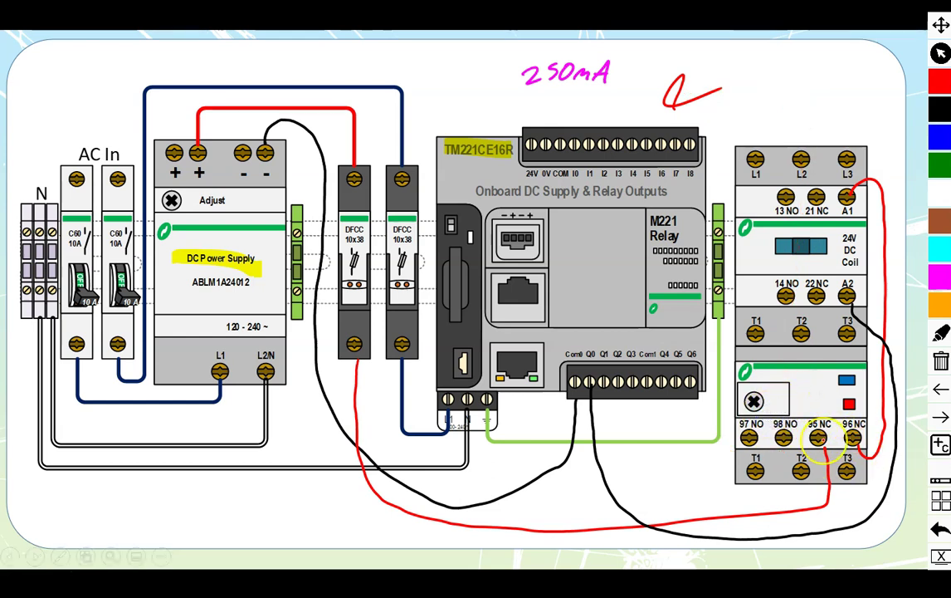
key(ctrl+e)
click(674, 85)
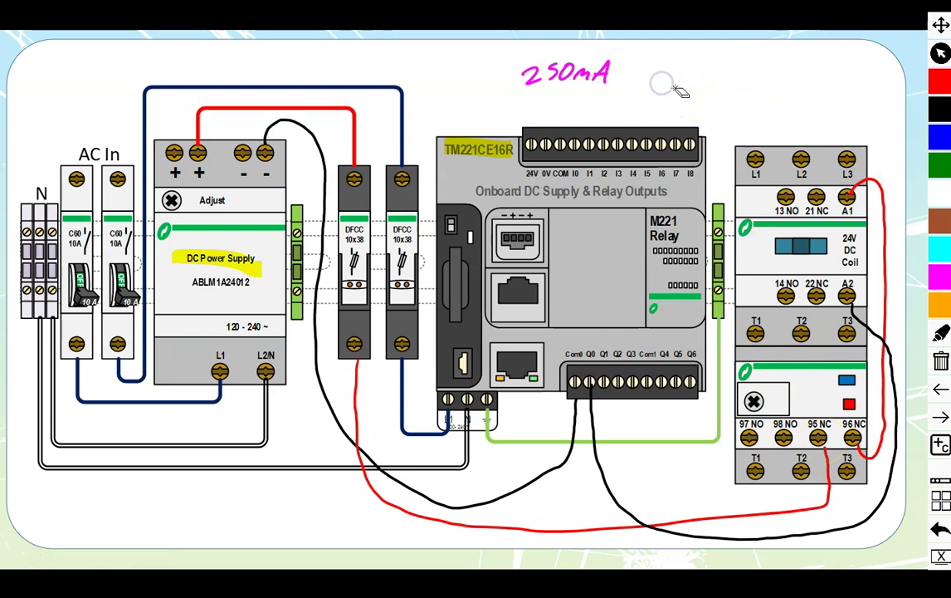
Draw a black jumper between the 0V and COM input terminals, and a red wire from 24V to contacts 13 NO and 97 NO.
click(942, 110)
mouse_move(548, 126)
mouse_down()
mouse_move(560, 116)
mouse_move(560, 127)
mouse_up()
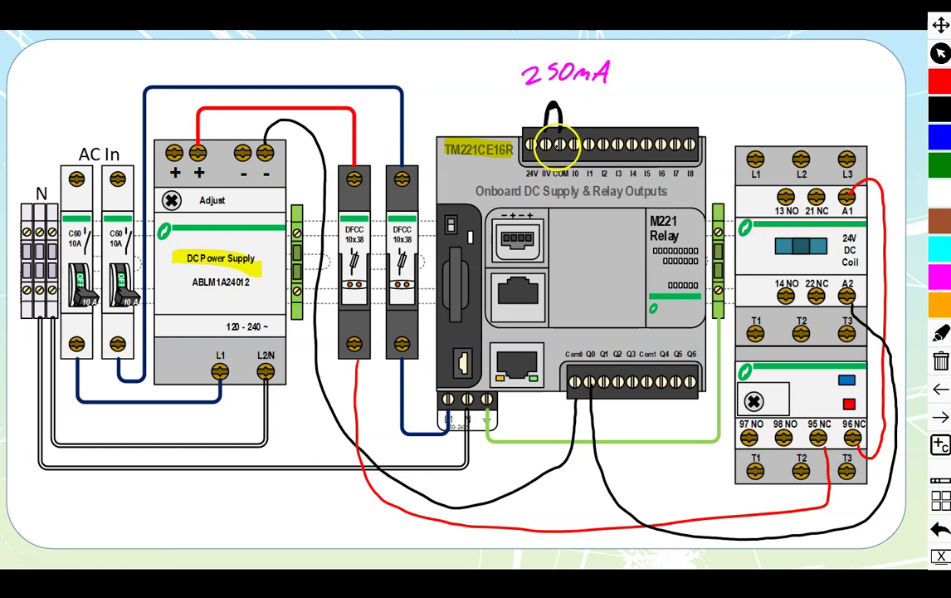
click(941, 81)
mouse_move(532, 129)
mouse_down()
mouse_move(560, 89)
mouse_move(720, 89)
mouse_up()
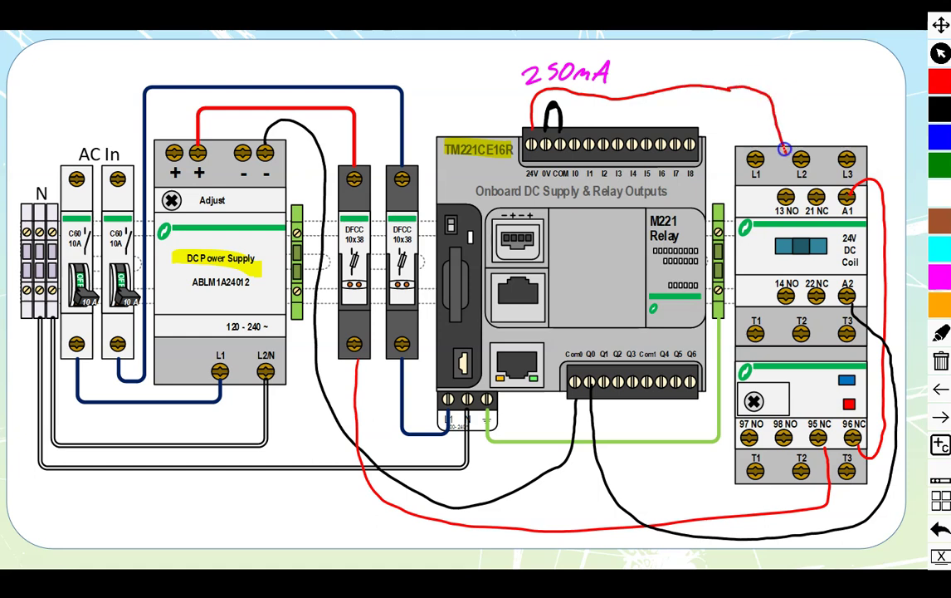
drag(764, 207, 728, 389)
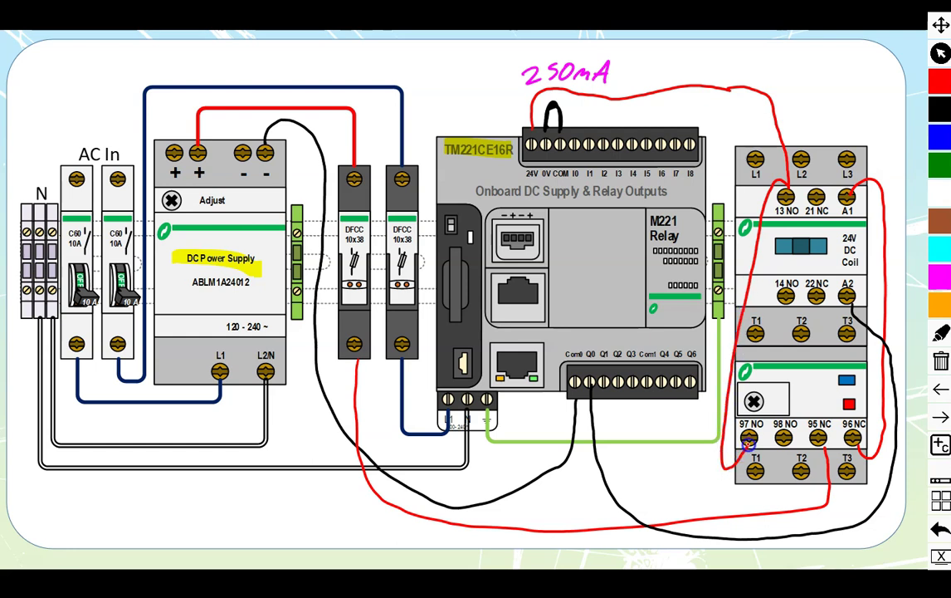
Draw magenta wires from 98 NO to input I5 and from 14 NO to the inputs, and erase all the input wiring.
click(942, 280)
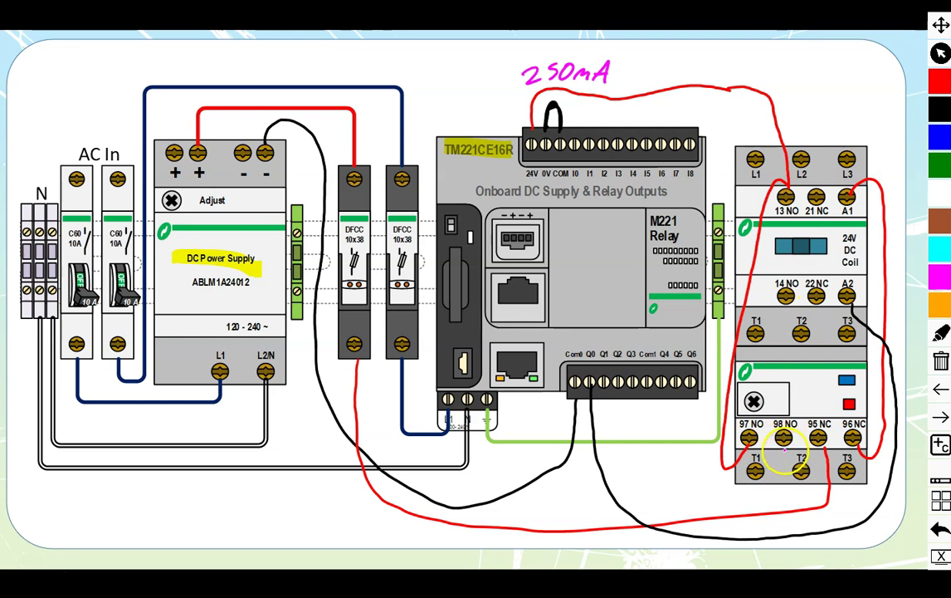
drag(784, 443, 781, 466)
mouse_move(732, 487)
mouse_down()
mouse_move(705, 365)
mouse_move(717, 152)
mouse_move(683, 109)
mouse_up()
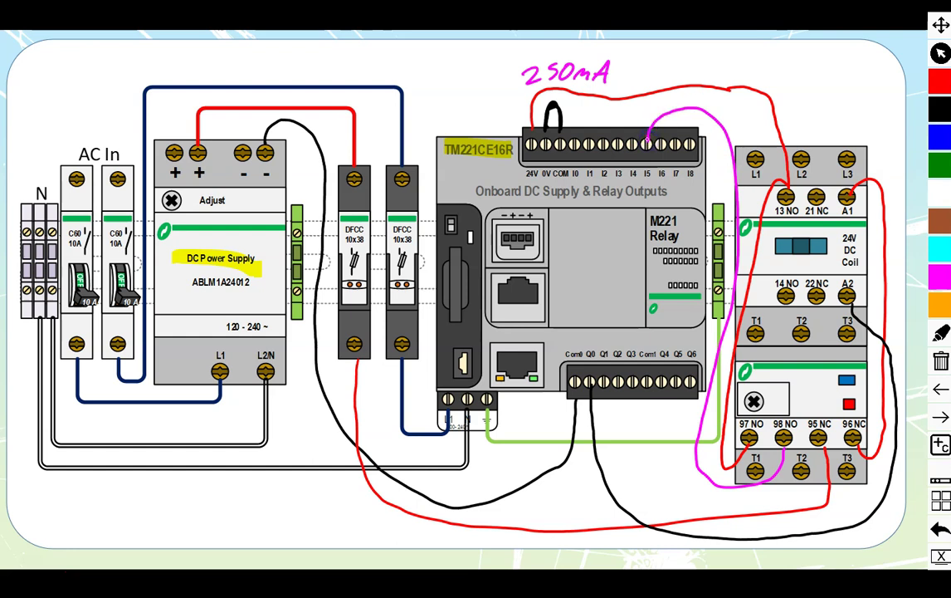
drag(787, 298, 781, 323)
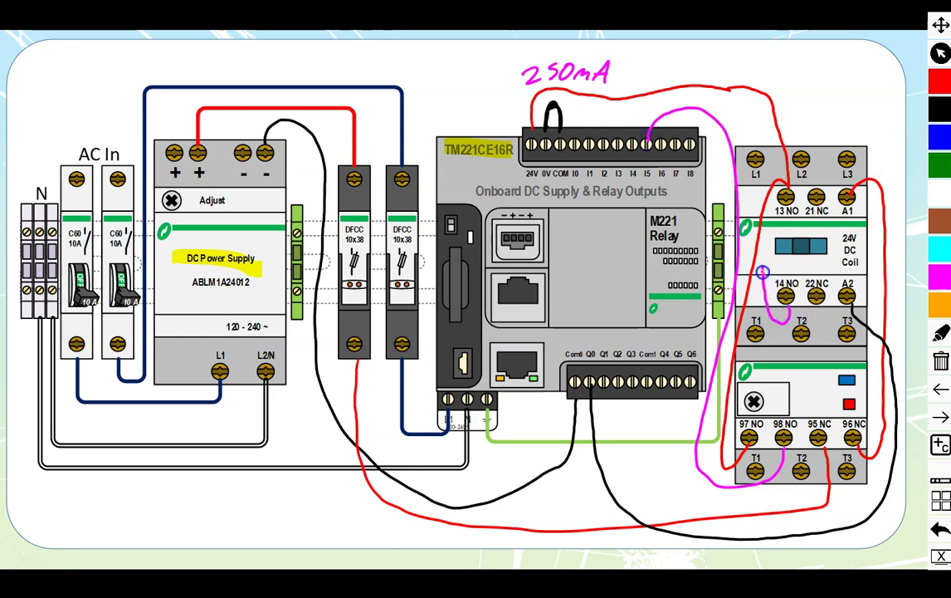
mouse_move(758, 168)
mouse_down()
mouse_move(676, 93)
mouse_move(639, 113)
mouse_up()
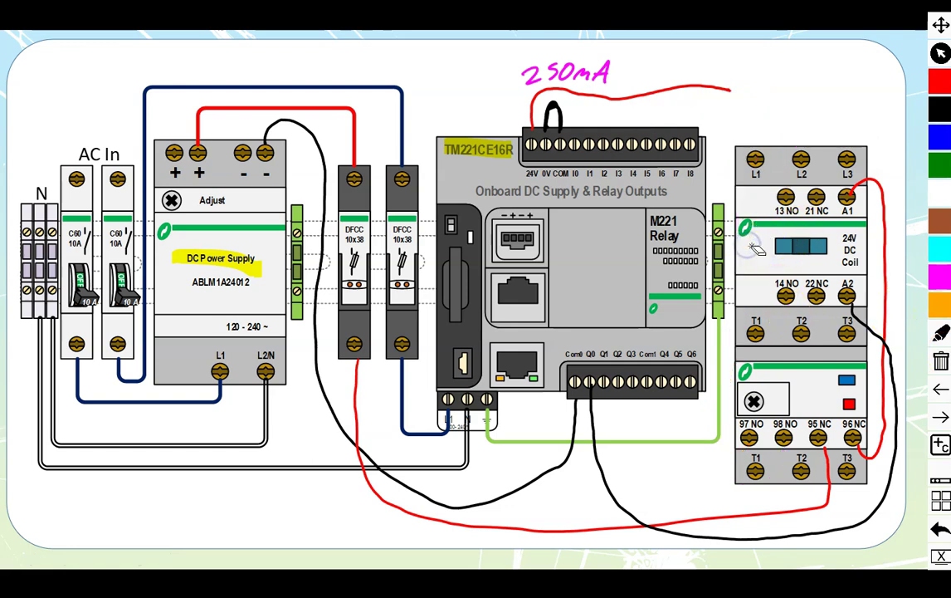
click(684, 87)
drag(573, 107, 564, 116)
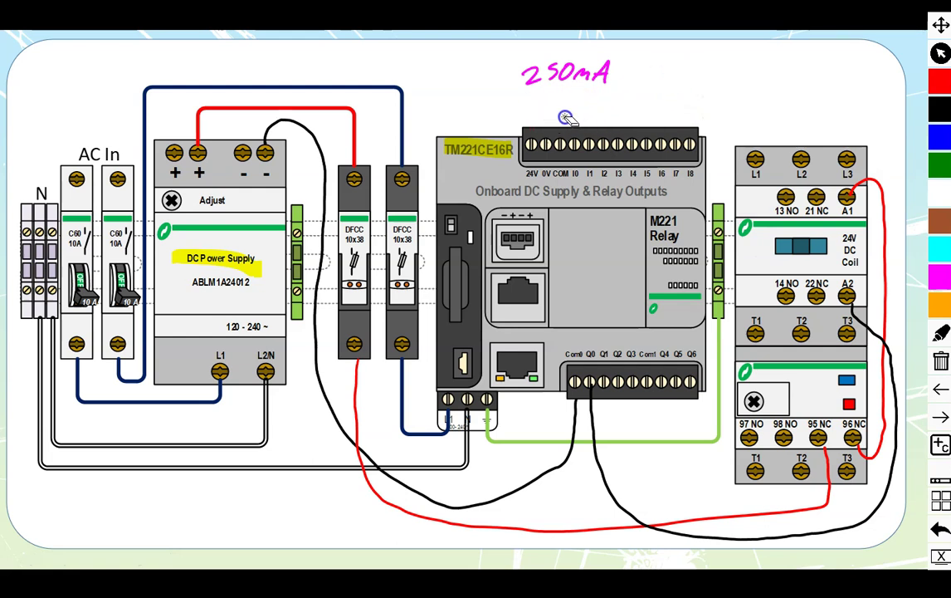
Trace the coil circuit in yellow from DC positive through fuse, 95–96 NC, coil, Q0 and Com0 to DC negative, and erase it.
click(941, 333)
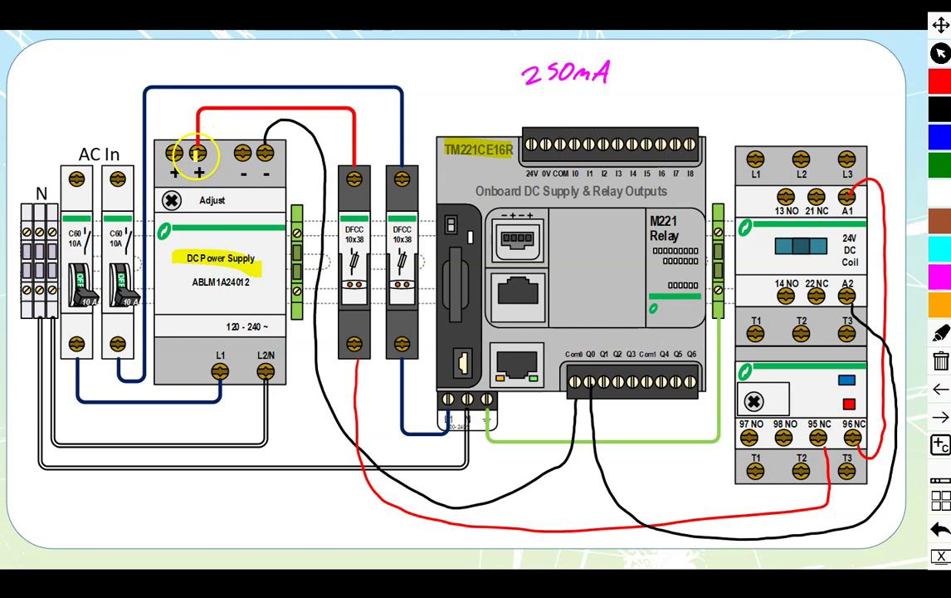
mouse_move(198, 153)
mouse_down()
mouse_move(214, 106)
mouse_move(306, 106)
mouse_move(362, 138)
mouse_up()
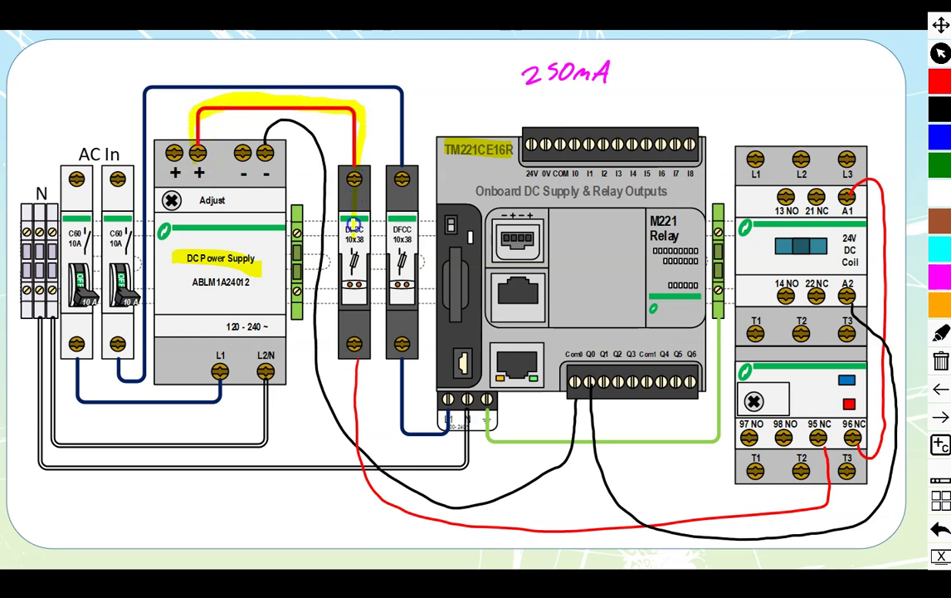
mouse_move(355, 334)
mouse_down()
mouse_move(361, 441)
mouse_move(389, 506)
mouse_move(596, 534)
mouse_move(705, 520)
mouse_move(827, 466)
mouse_up()
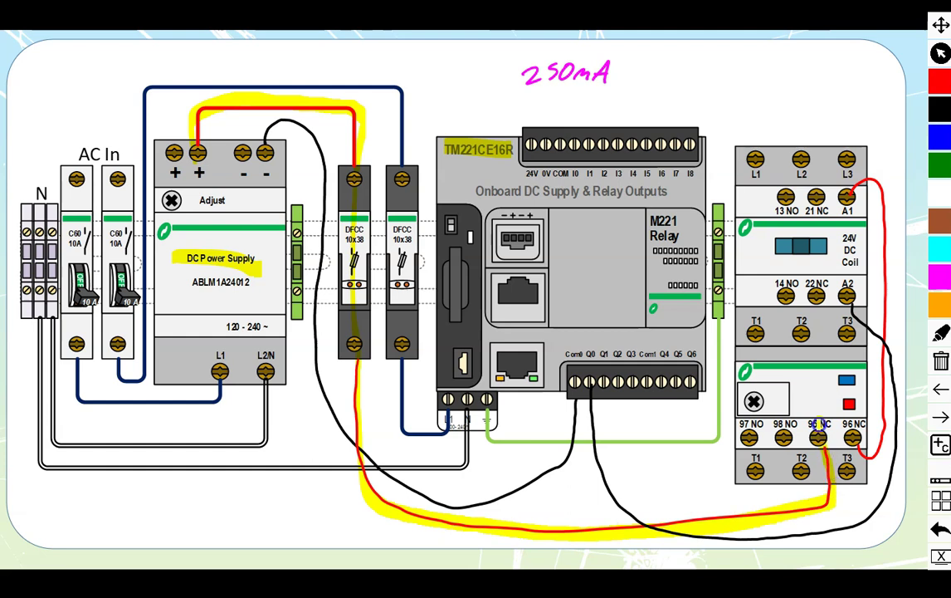
mouse_move(880, 432)
mouse_down()
mouse_move(872, 213)
mouse_move(851, 185)
mouse_move(850, 242)
mouse_move(830, 254)
mouse_move(834, 264)
mouse_up()
mouse_move(863, 322)
mouse_down()
mouse_move(894, 395)
mouse_move(876, 492)
mouse_move(798, 535)
mouse_move(699, 535)
mouse_move(596, 482)
mouse_move(595, 320)
mouse_move(569, 356)
mouse_up()
mouse_move(570, 415)
mouse_down()
mouse_move(539, 465)
mouse_move(461, 502)
mouse_move(319, 399)
mouse_move(318, 264)
mouse_move(278, 123)
mouse_move(260, 151)
mouse_up()
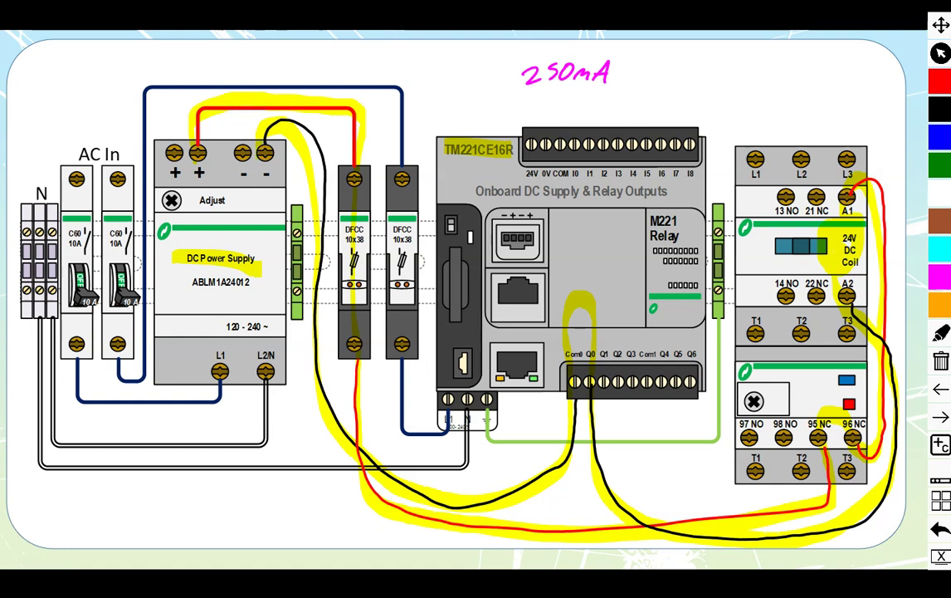
click(586, 323)
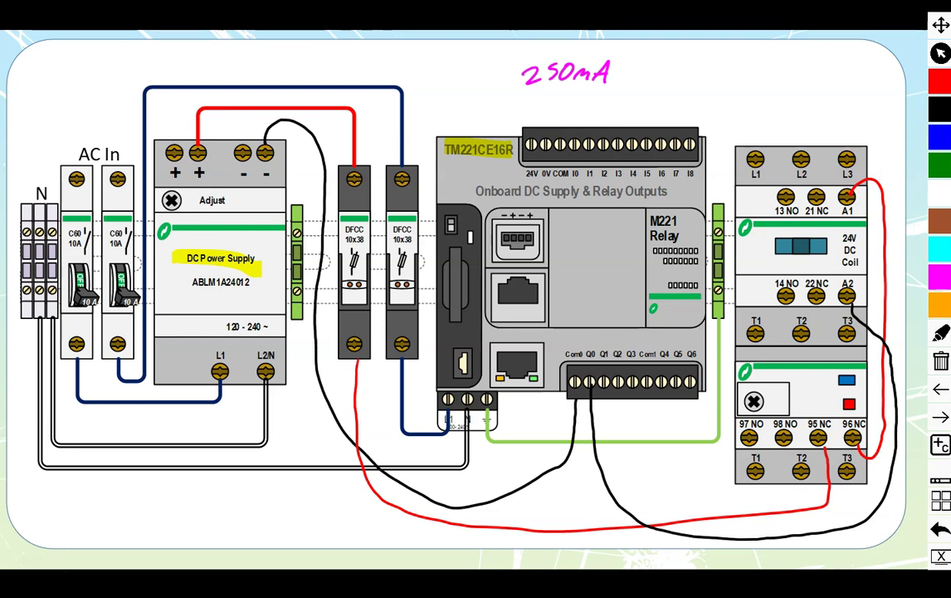
mouse_move(597, 210)
mouse_down()
mouse_move(539, 264)
mouse_move(610, 312)
mouse_up()
click(603, 309)
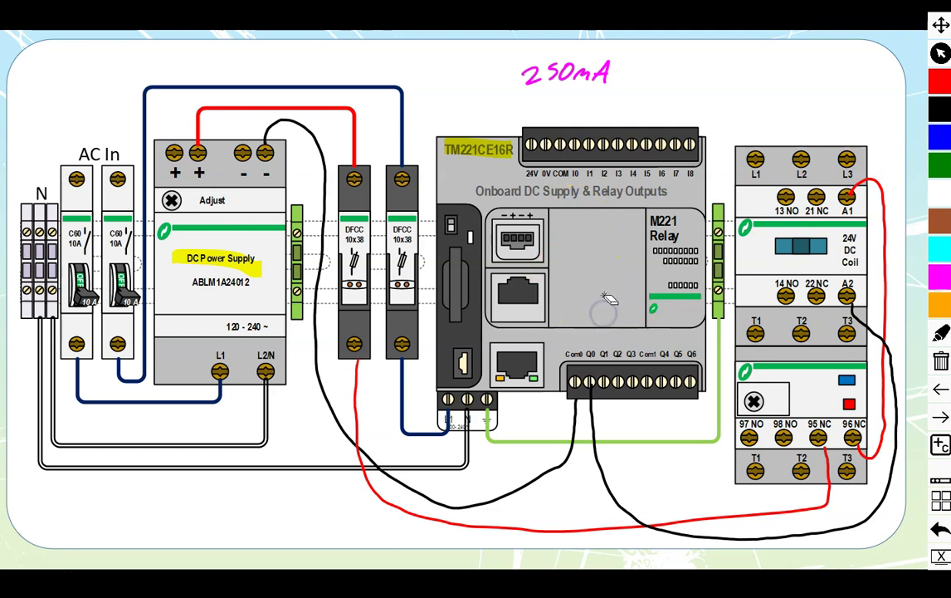
Advance to the TM221ME16R slide and briefly highlight the controller's power terminals and model name in yellow.
click(941, 420)
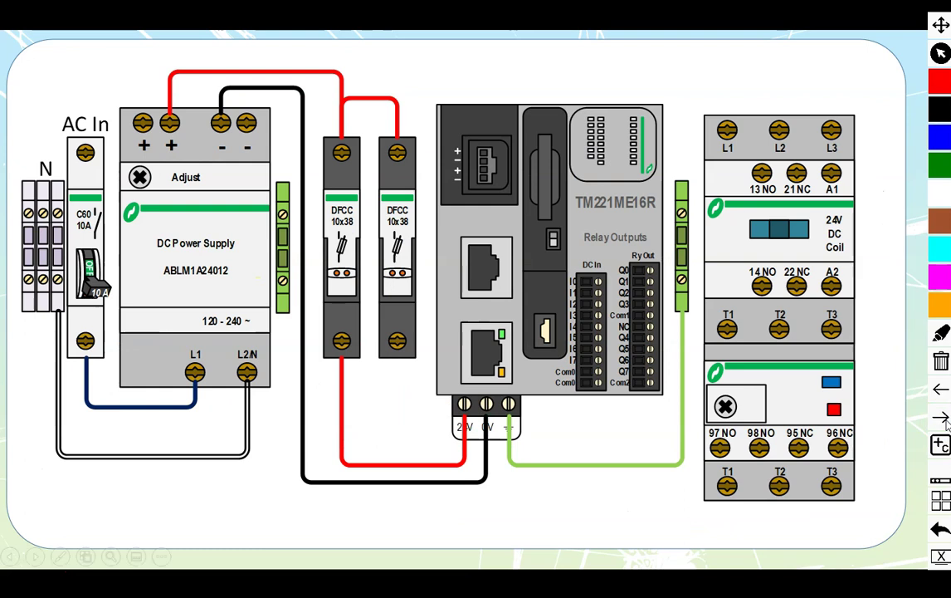
click(941, 335)
mouse_move(471, 418)
mouse_down()
mouse_move(452, 420)
mouse_move(531, 426)
mouse_move(413, 455)
mouse_up()
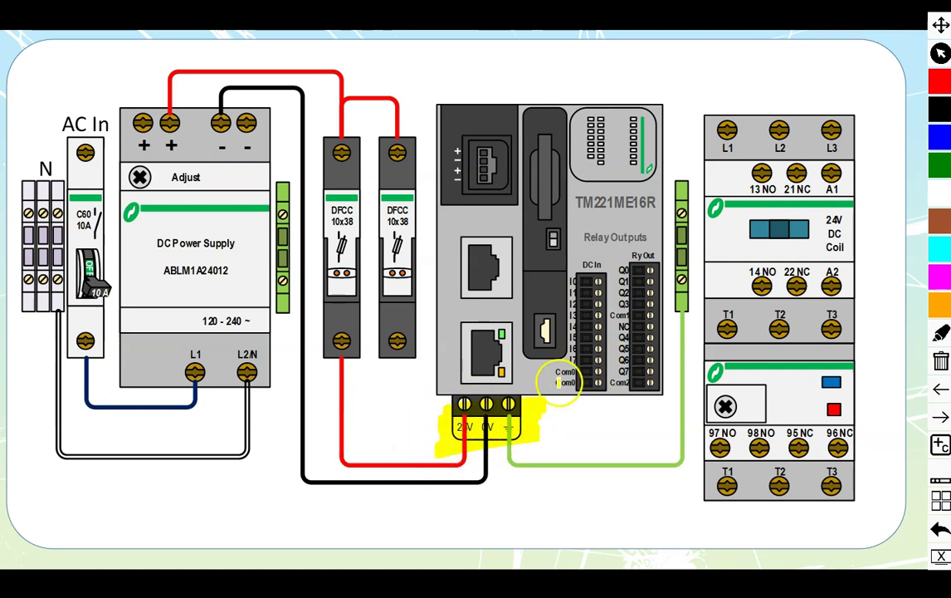
mouse_move(548, 371)
mouse_down()
mouse_move(611, 373)
mouse_move(496, 448)
mouse_up()
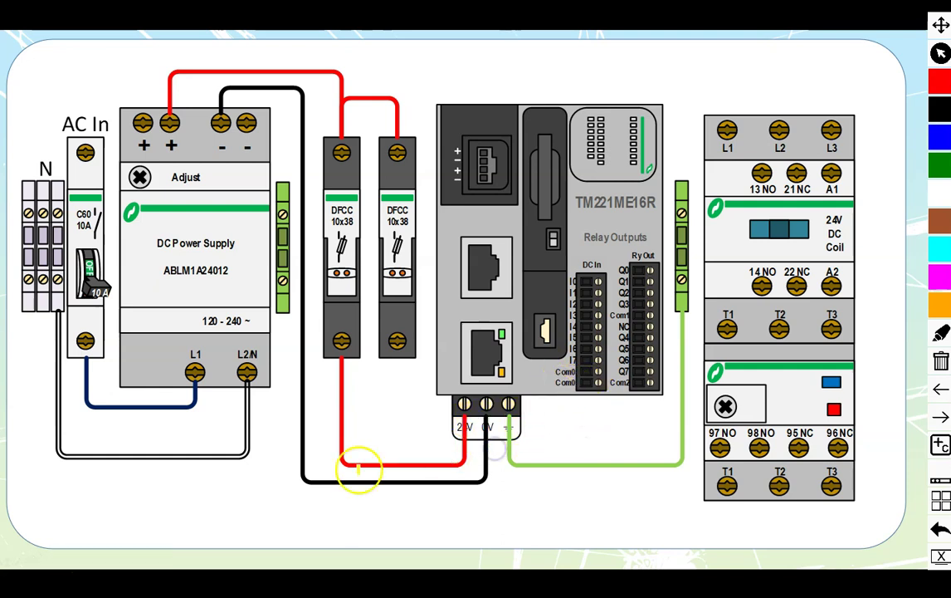
drag(650, 202, 597, 225)
key(ctrl+e)
click(597, 225)
Briefly trace the AC feed through the breaker to the supply's L1 terminal, and highlight the DC Power Supply label in yellow.
drag(226, 170, 133, 258)
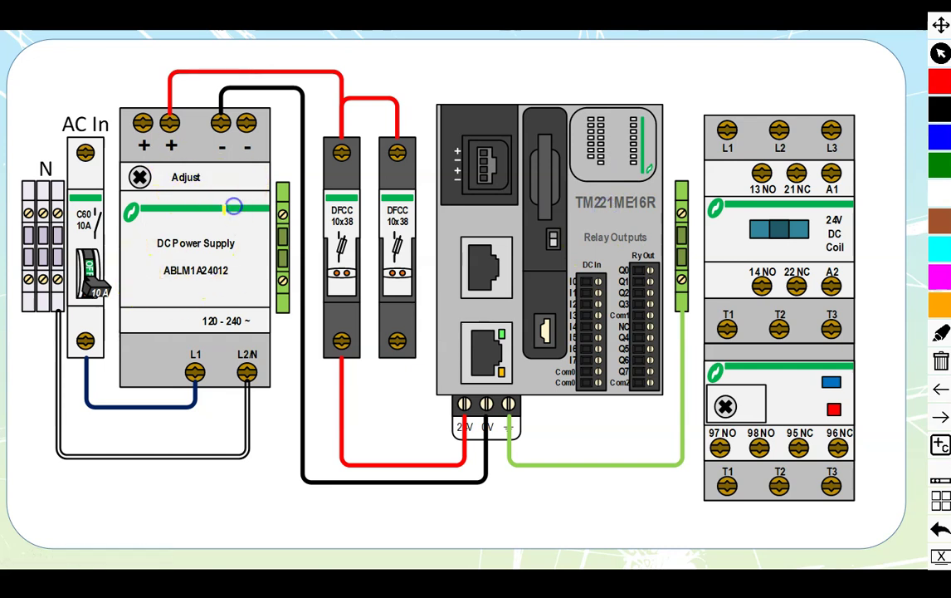
mouse_move(83, 99)
mouse_down()
mouse_move(83, 299)
mouse_move(141, 369)
mouse_move(189, 357)
mouse_up()
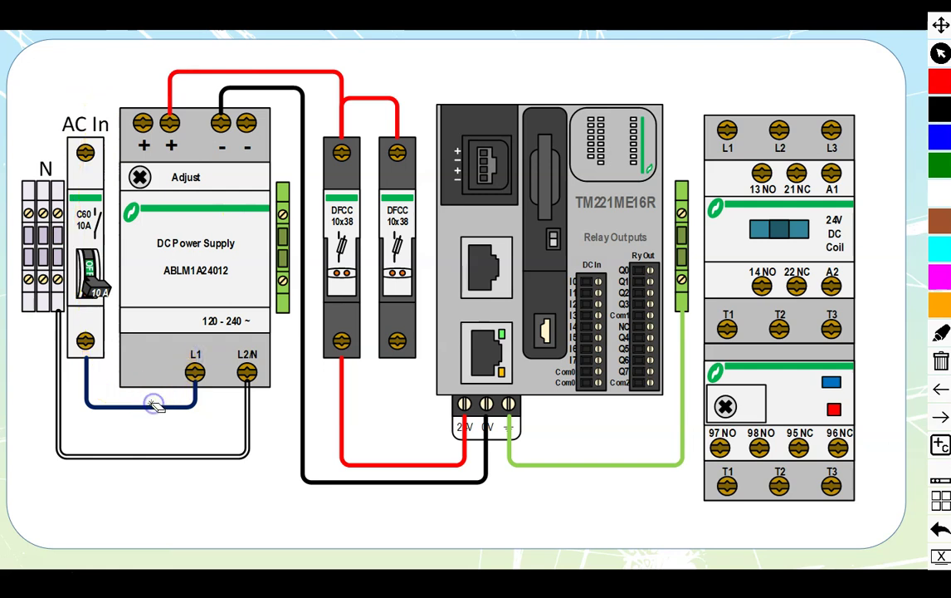
drag(143, 242, 232, 243)
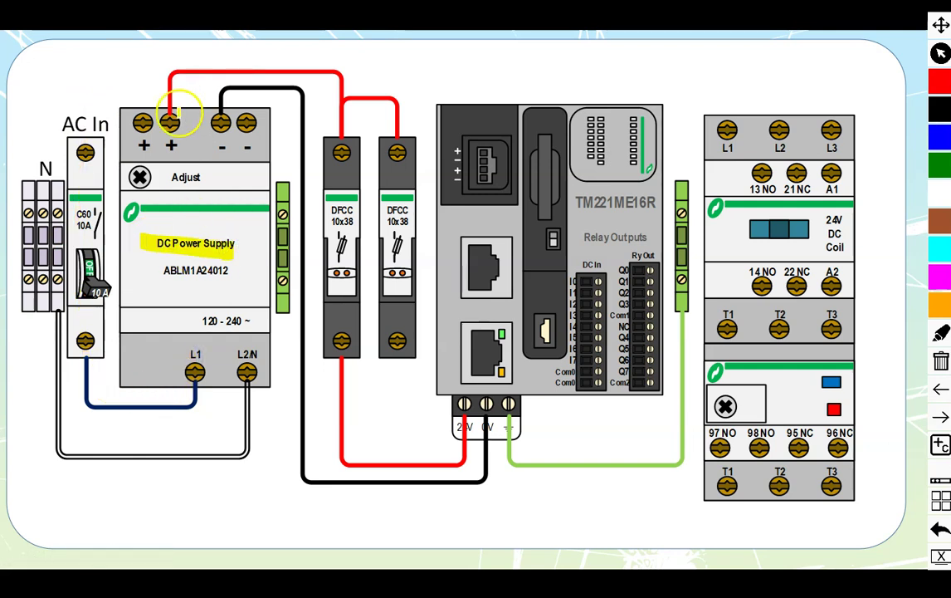
Trace the red feed from the DC supply's positive through the first fuse to the controller's 24V terminal in yellow, and erase it.
mouse_move(162, 112)
mouse_down()
mouse_move(166, 83)
mouse_move(273, 56)
mouse_move(343, 112)
mouse_up()
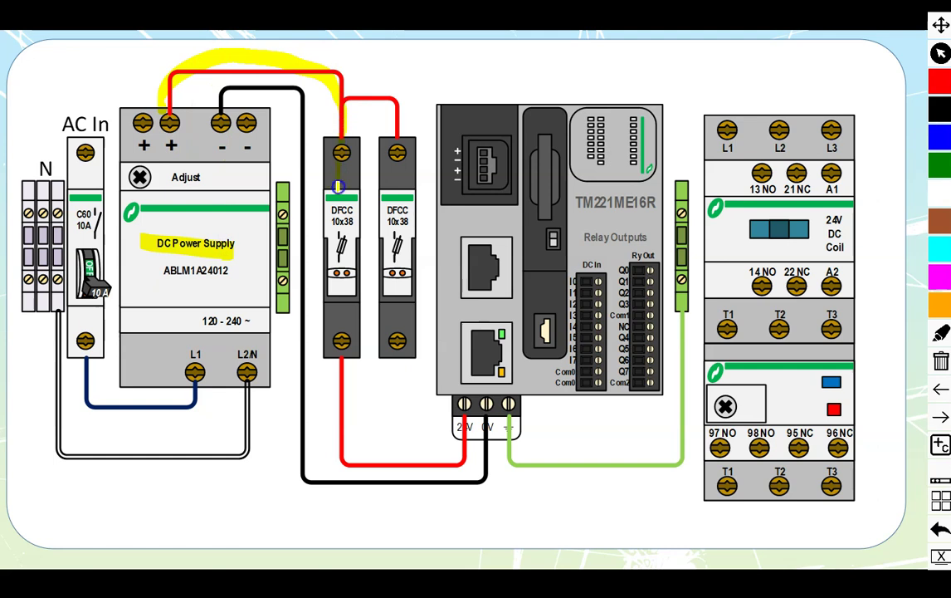
mouse_move(341, 406)
mouse_down()
mouse_move(461, 467)
mouse_move(465, 415)
mouse_move(498, 352)
mouse_up()
drag(412, 378, 432, 452)
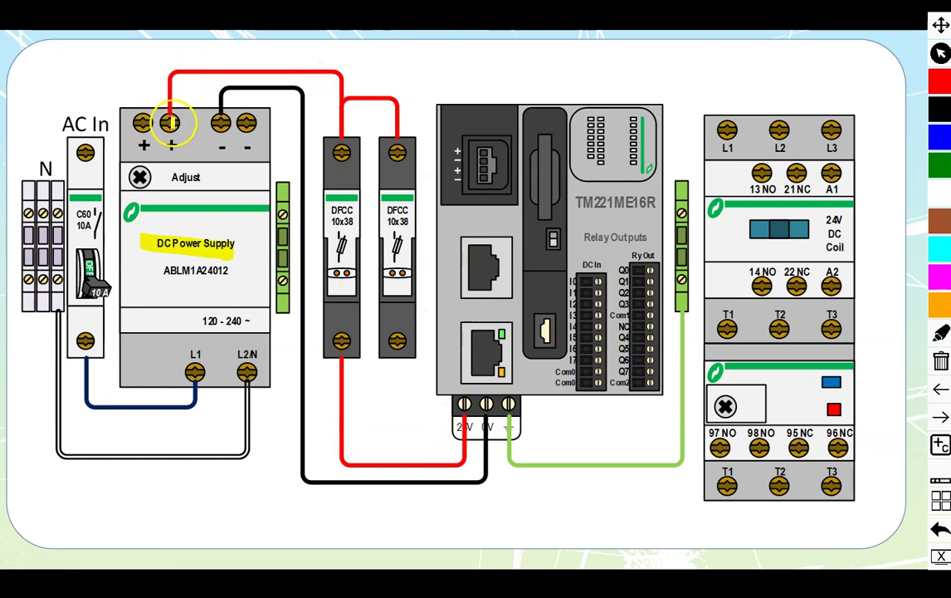
Highlight the red wire from the DC supply's positive terminal to the second fuse in yellow.
mouse_move(164, 111)
mouse_down()
mouse_move(163, 100)
mouse_move(241, 64)
mouse_move(396, 105)
mouse_move(397, 140)
mouse_up()
click(399, 177)
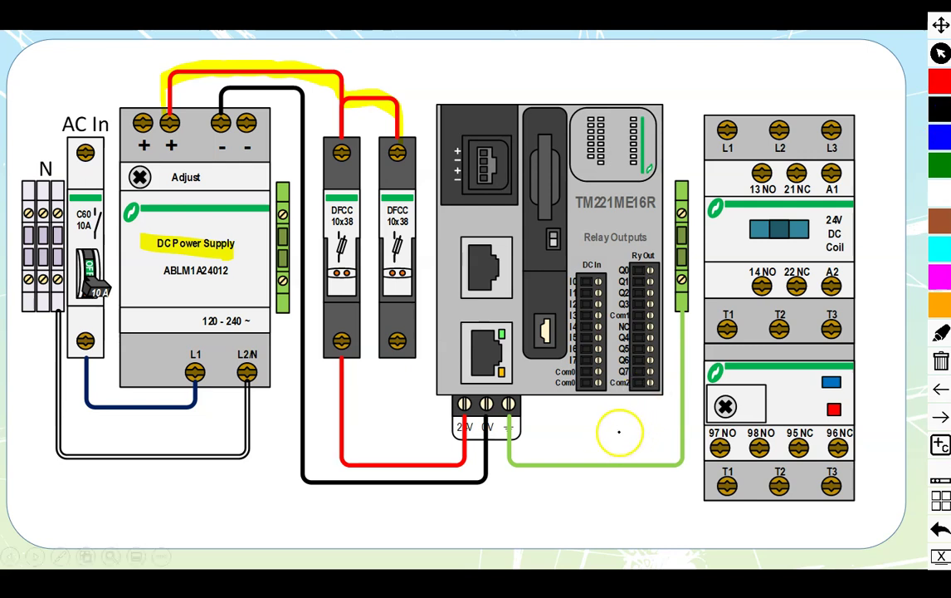
Draw a black wire from the DC supply's second negative terminal to relay output common Com2, and circle that terminal in blue.
mouse_move(247, 121)
mouse_down()
mouse_move(276, 100)
mouse_move(291, 134)
mouse_up()
drag(293, 174, 295, 242)
mouse_move(294, 339)
mouse_down()
mouse_move(286, 460)
mouse_move(314, 512)
mouse_move(523, 524)
mouse_move(594, 507)
mouse_up()
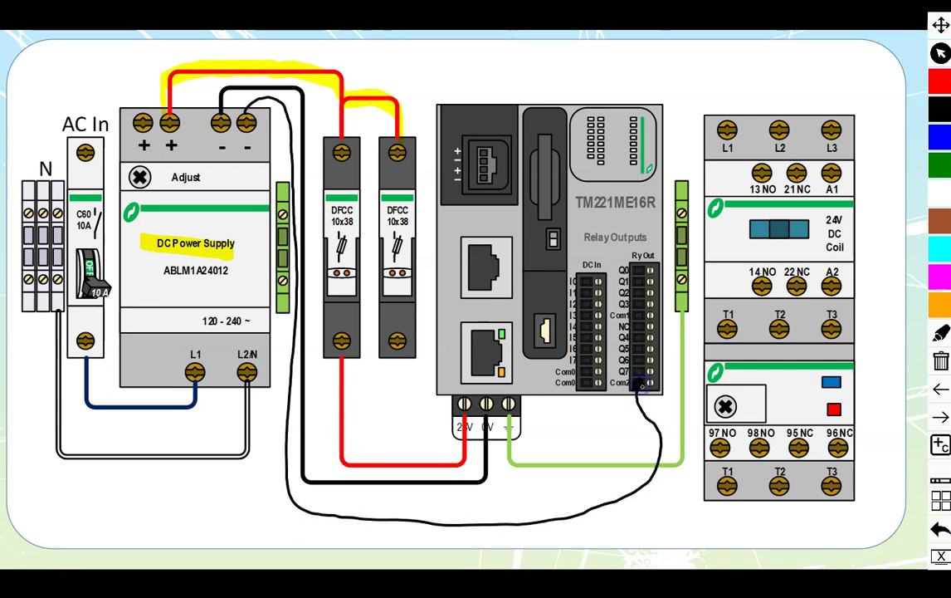
click(636, 397)
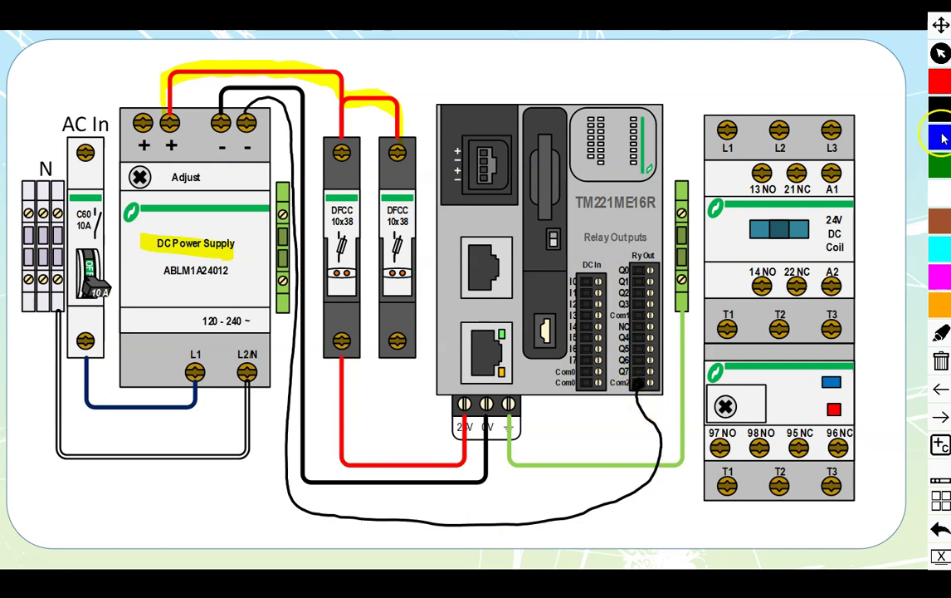
drag(649, 379, 639, 389)
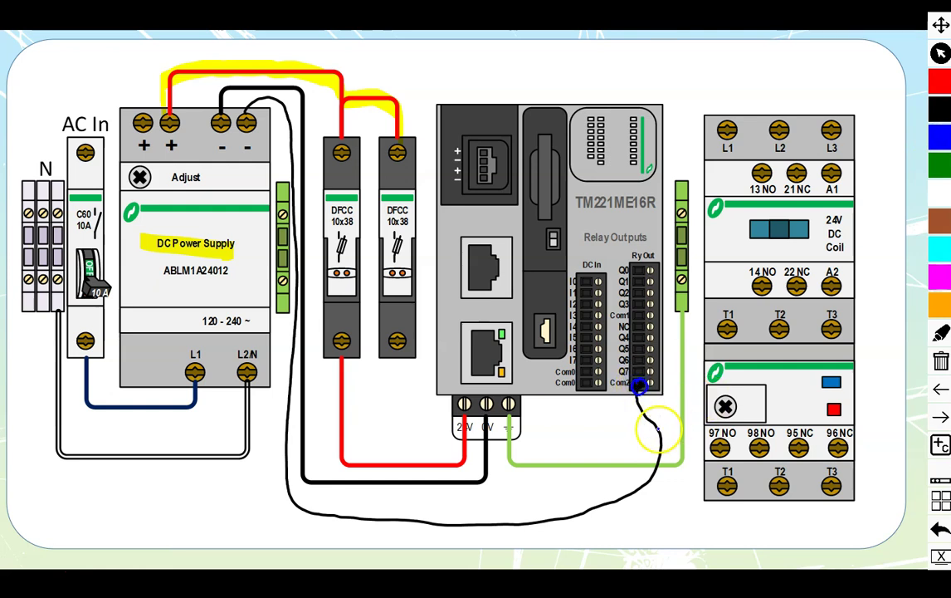
click(668, 423)
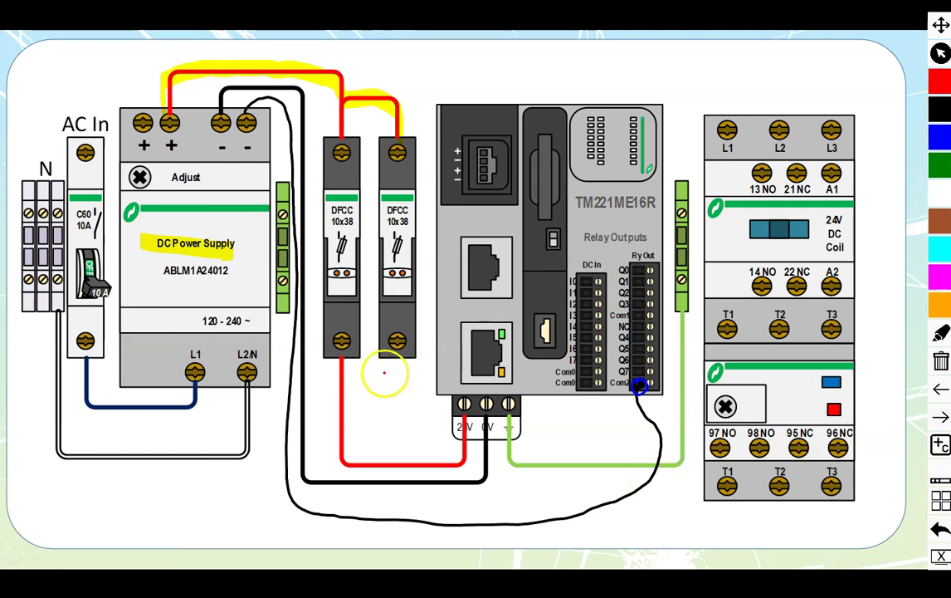
Briefly mark coil terminals A1 and A2, circle overload contacts 95 NC and 96 NC in red, and clear the marks.
drag(395, 361, 413, 425)
right_click(418, 425)
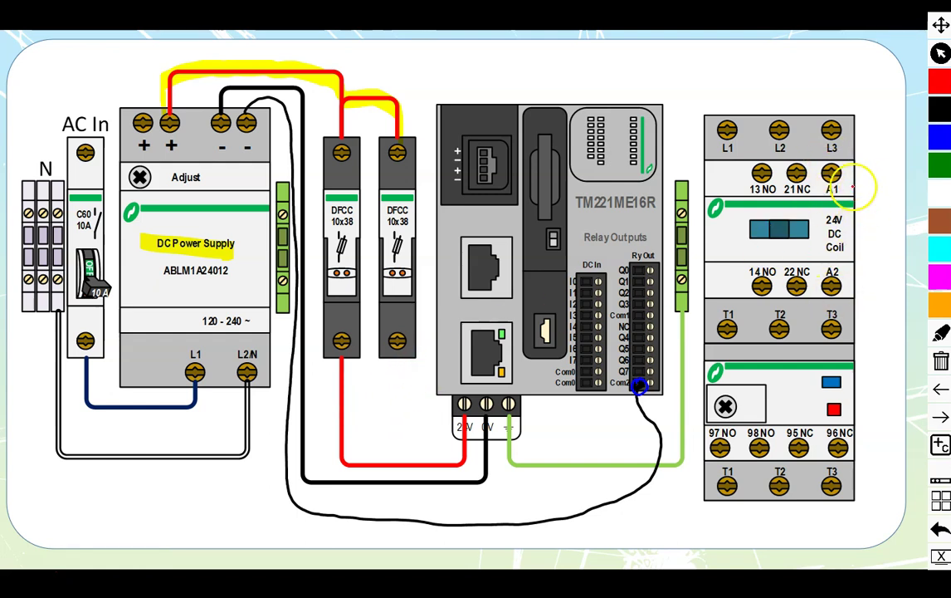
drag(848, 178, 848, 184)
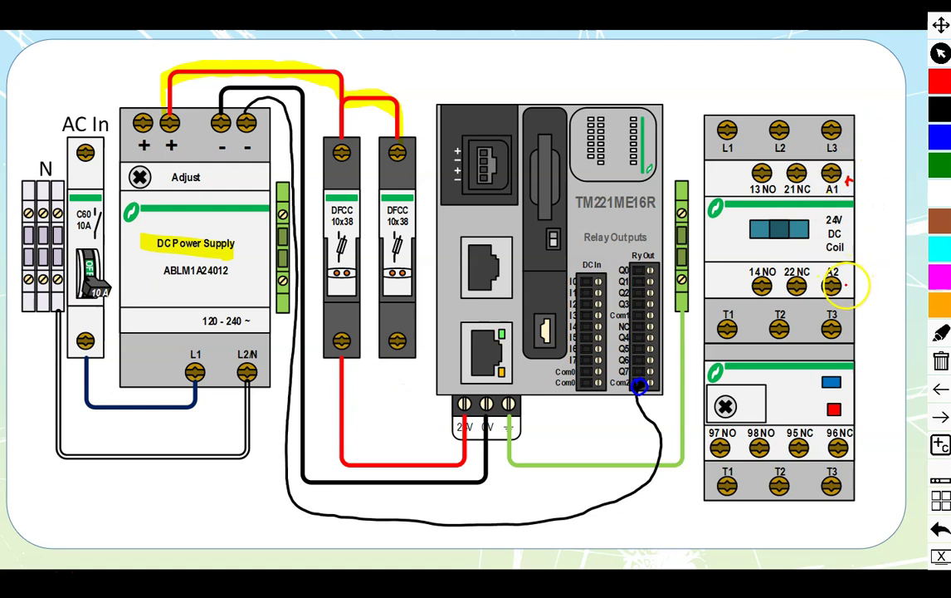
click(851, 285)
click(853, 179)
key(ctrl+p)
drag(860, 433, 805, 427)
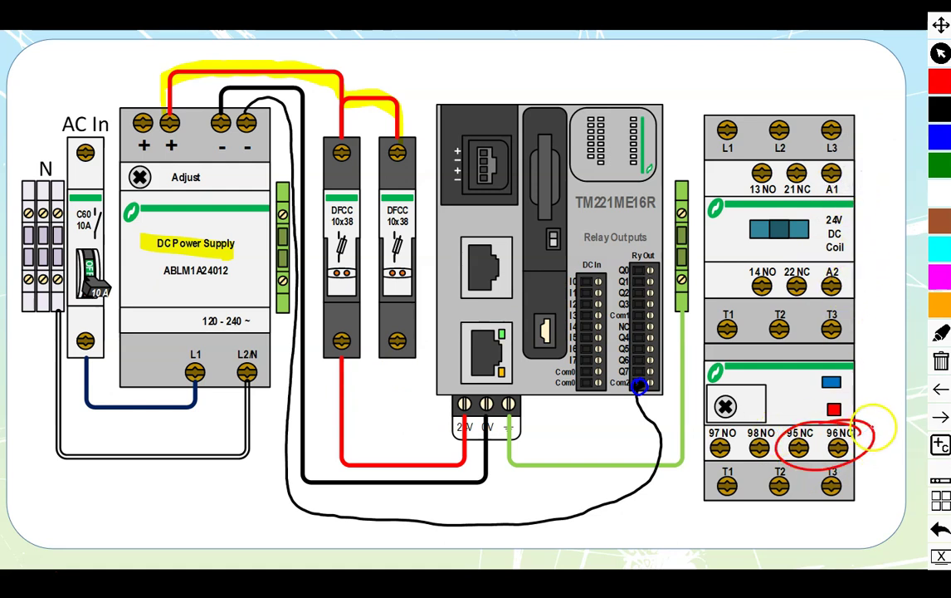
click(388, 382)
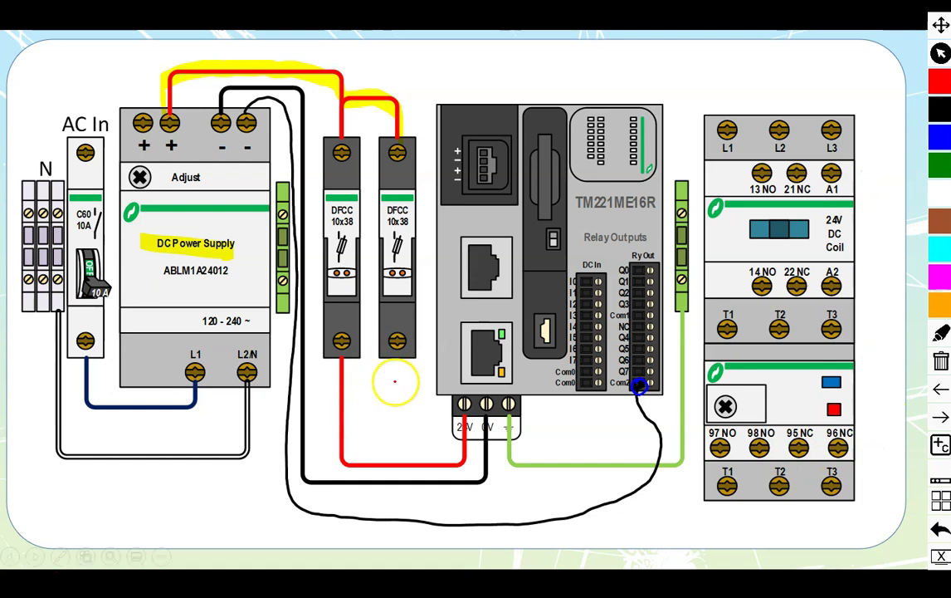
Draw red wires from the second fuse to 95 NC and from 96 NC to A1, and a blue wire from A2 to relay output Q7.
mouse_move(402, 362)
mouse_down()
mouse_move(411, 425)
mouse_move(501, 506)
mouse_move(656, 524)
mouse_move(785, 524)
mouse_move(804, 494)
mouse_move(802, 450)
mouse_move(860, 471)
mouse_move(878, 448)
mouse_move(879, 194)
mouse_up()
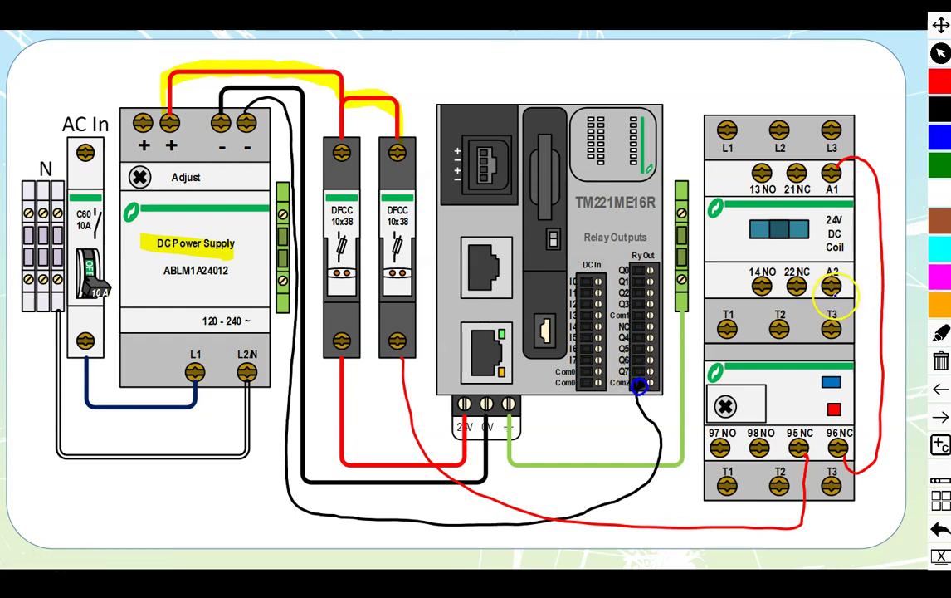
mouse_move(882, 334)
mouse_down()
mouse_move(897, 404)
mouse_move(880, 498)
mouse_up()
mouse_move(816, 537)
mouse_down()
mouse_move(730, 530)
mouse_move(670, 467)
mouse_move(673, 402)
mouse_up()
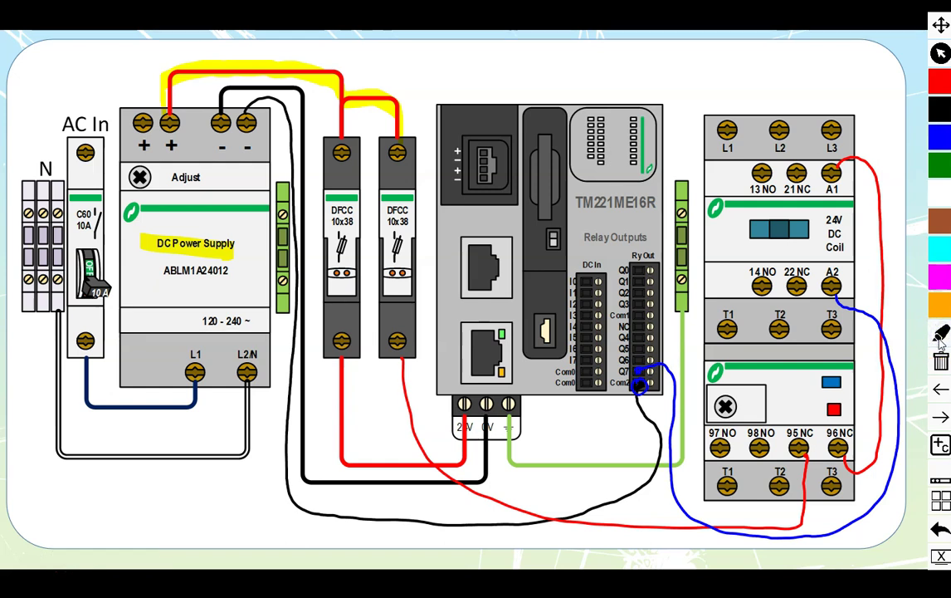
Trace the contactor circuit in yellow from supply positive through fuse, overload, coil and relay output back to negative, and erase it.
click(166, 78)
mouse_move(158, 121)
mouse_down()
mouse_move(206, 60)
mouse_move(366, 90)
mouse_move(396, 166)
mouse_move(406, 399)
mouse_move(548, 511)
mouse_move(730, 521)
mouse_move(812, 485)
mouse_up()
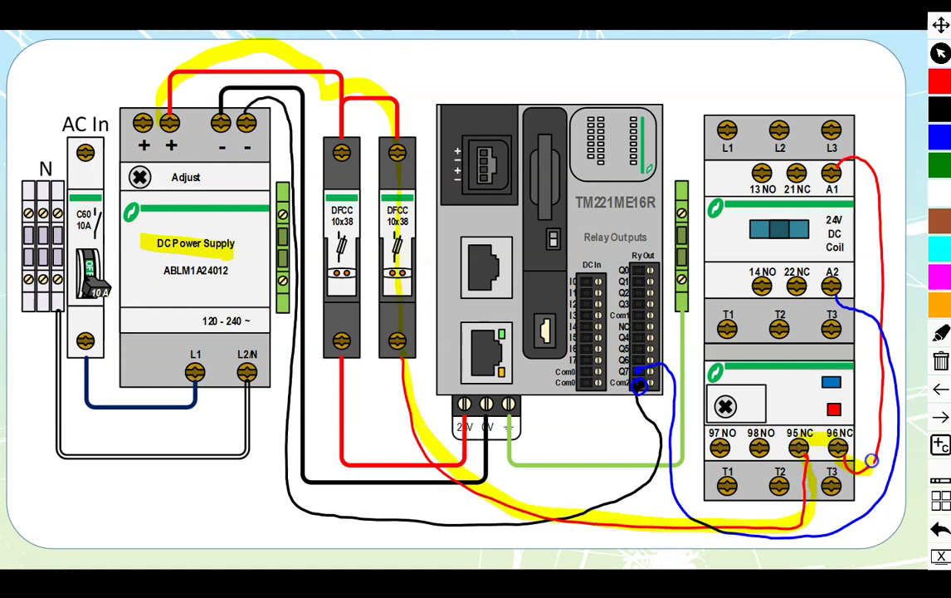
mouse_move(869, 461)
mouse_down()
mouse_move(876, 217)
mouse_move(843, 157)
mouse_up()
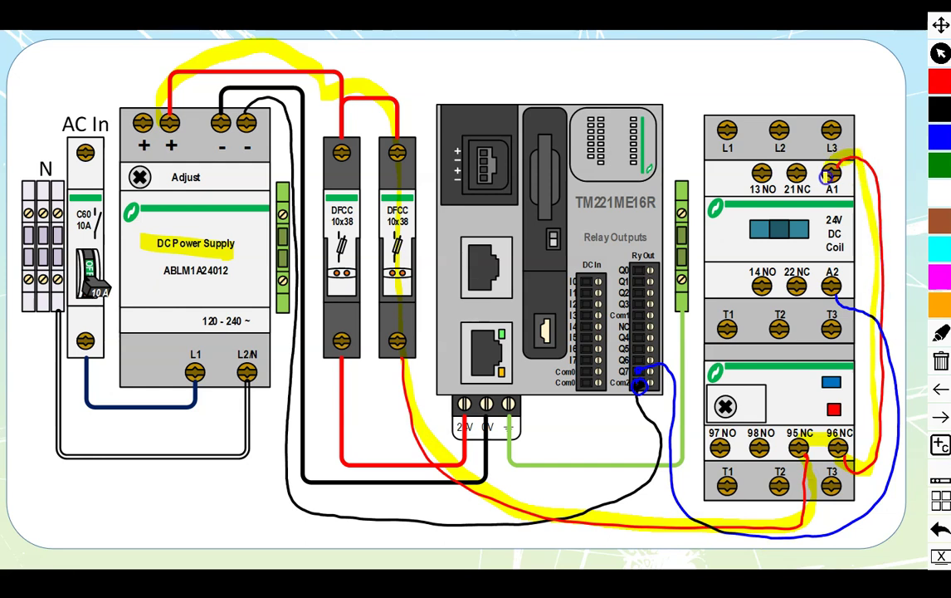
mouse_move(841, 221)
mouse_down()
mouse_move(821, 241)
mouse_move(839, 215)
mouse_move(834, 291)
mouse_move(882, 340)
mouse_move(886, 432)
mouse_move(804, 540)
mouse_move(673, 489)
mouse_move(647, 362)
mouse_move(636, 393)
mouse_up()
mouse_move(659, 447)
mouse_down()
mouse_move(584, 510)
mouse_move(444, 518)
mouse_move(286, 482)
mouse_move(282, 166)
mouse_move(253, 98)
mouse_move(241, 122)
mouse_up()
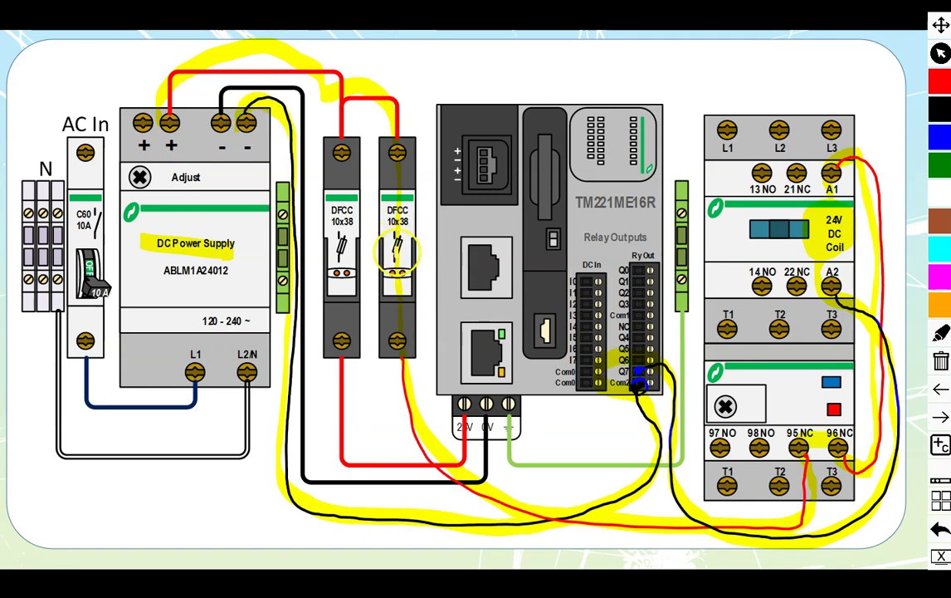
key(ctrl+z)
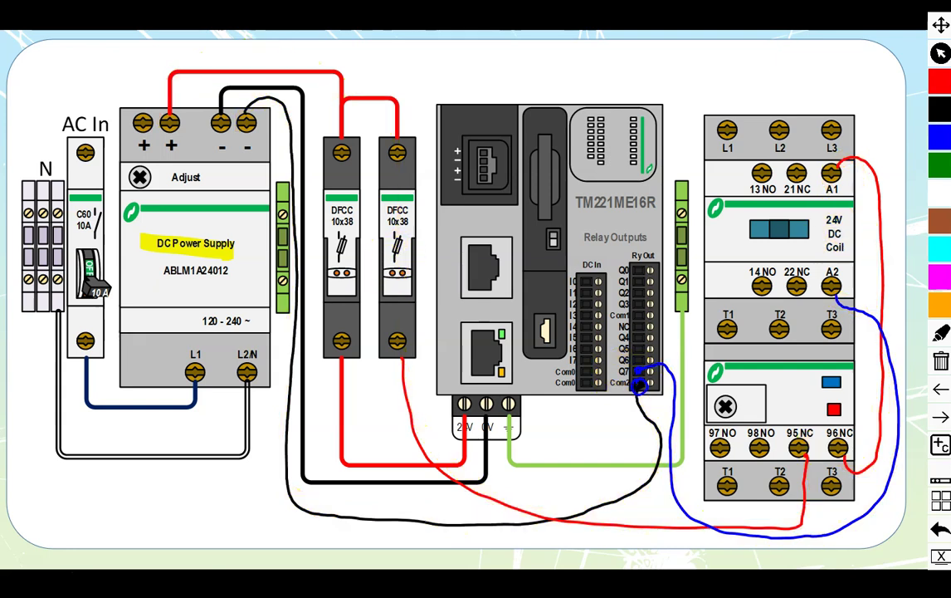
Briefly highlight the contactor's 13 NO–14 NO auxiliary contact and mark the overload's 97 NO contact in yellow.
mouse_move(760, 282)
mouse_down()
mouse_move(762, 171)
mouse_move(757, 278)
mouse_up()
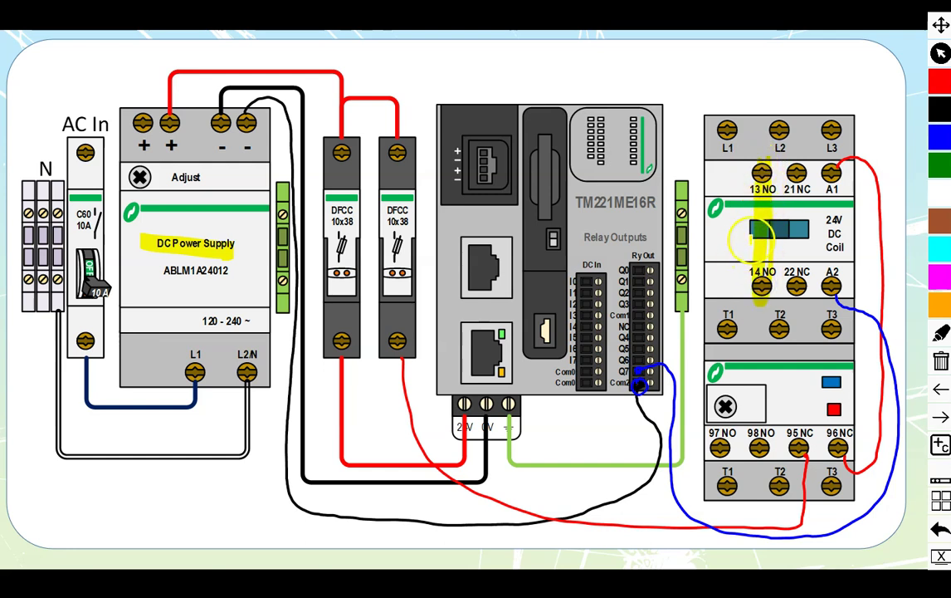
key(ctrl+z)
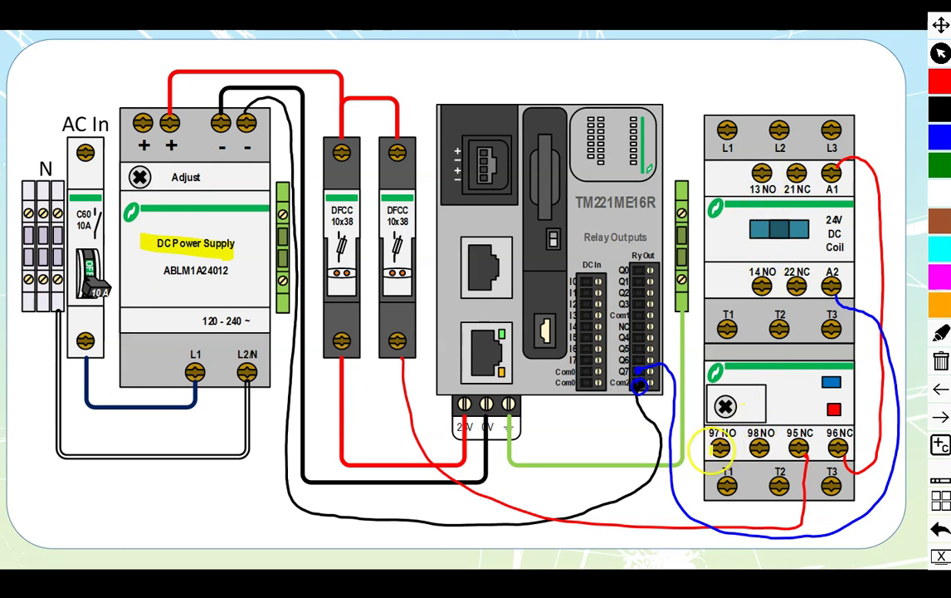
mouse_move(734, 453)
mouse_down()
mouse_move(714, 458)
mouse_move(738, 446)
mouse_move(737, 462)
mouse_up()
Draw red jumpers from 95 NC to 98 NO and 14 NO, and magenta wires from 13 NO to input I0 and 97 NO to I1.
click(940, 81)
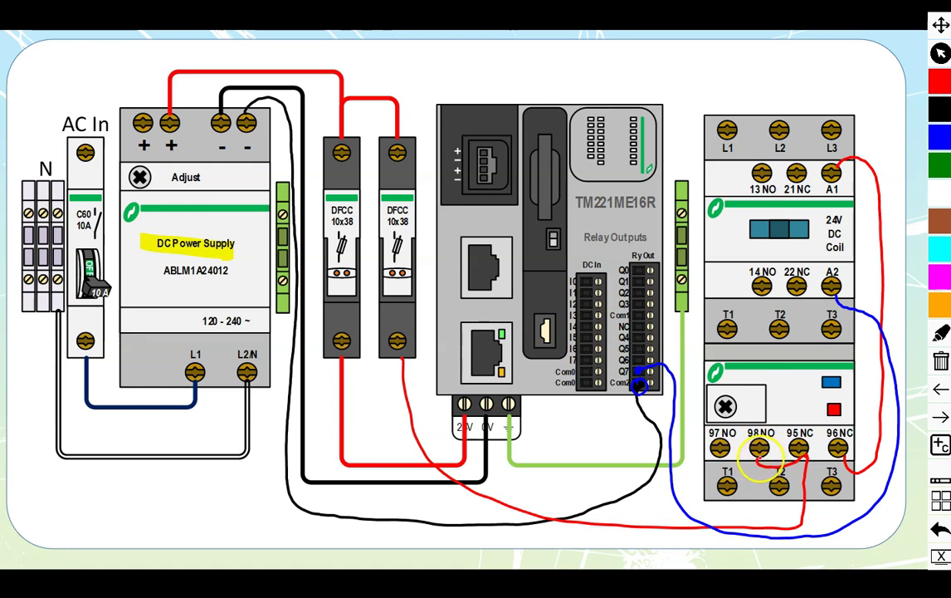
drag(779, 398, 755, 334)
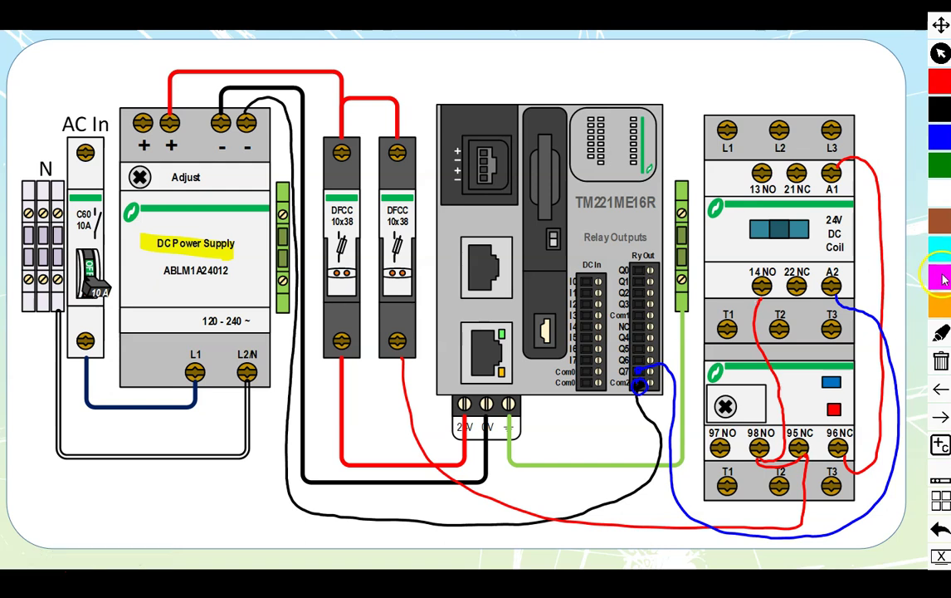
drag(761, 166, 756, 139)
mouse_move(731, 97)
mouse_down()
mouse_move(680, 77)
mouse_move(585, 116)
mouse_move(573, 260)
mouse_up()
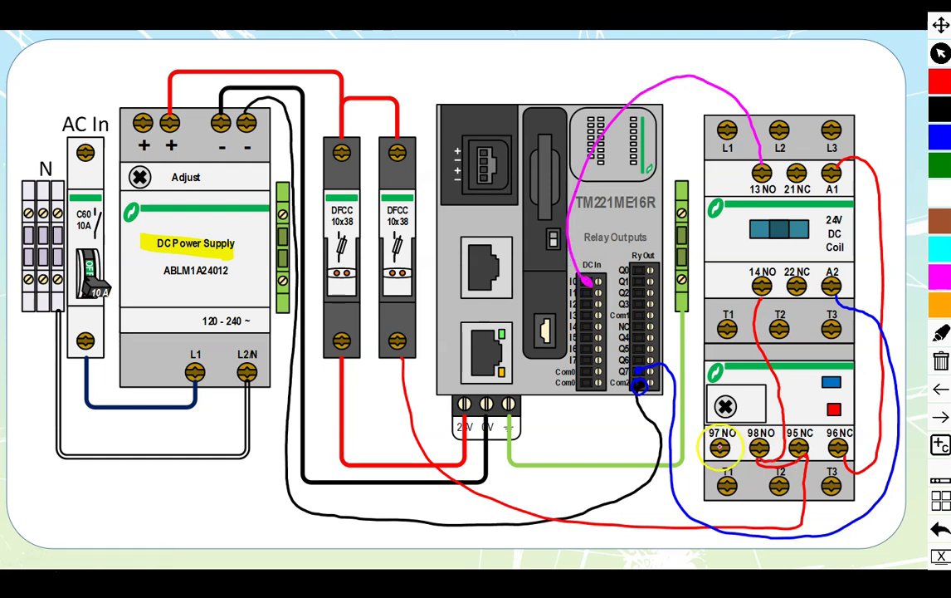
drag(721, 461, 702, 456)
drag(698, 396, 665, 328)
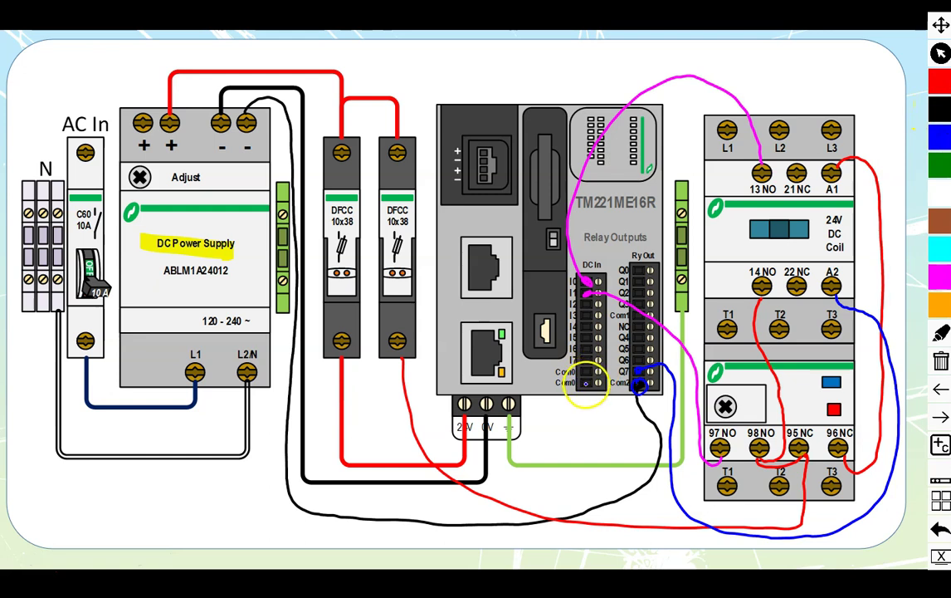
Draw a blue wire from the DC input common Com0 to the controller's 0V terminal, and erase it.
drag(584, 378, 590, 381)
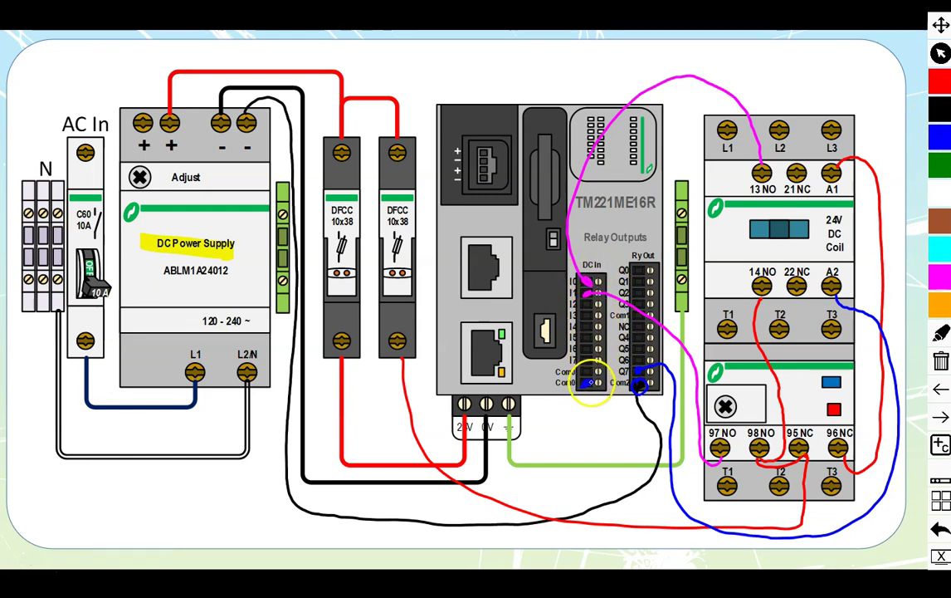
drag(566, 434, 519, 452)
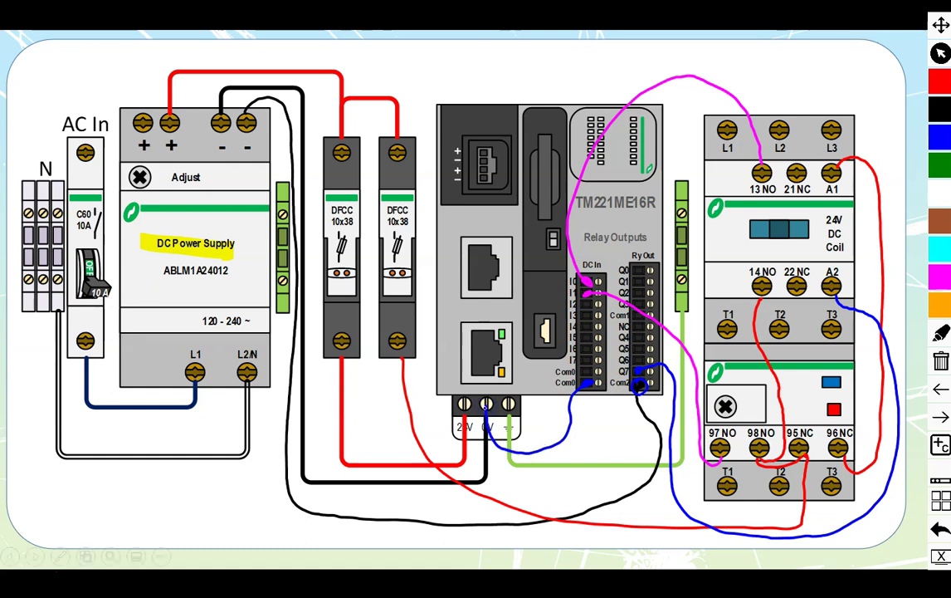
mouse_move(575, 365)
mouse_down()
mouse_move(556, 376)
mouse_move(569, 398)
mouse_move(563, 389)
mouse_up()
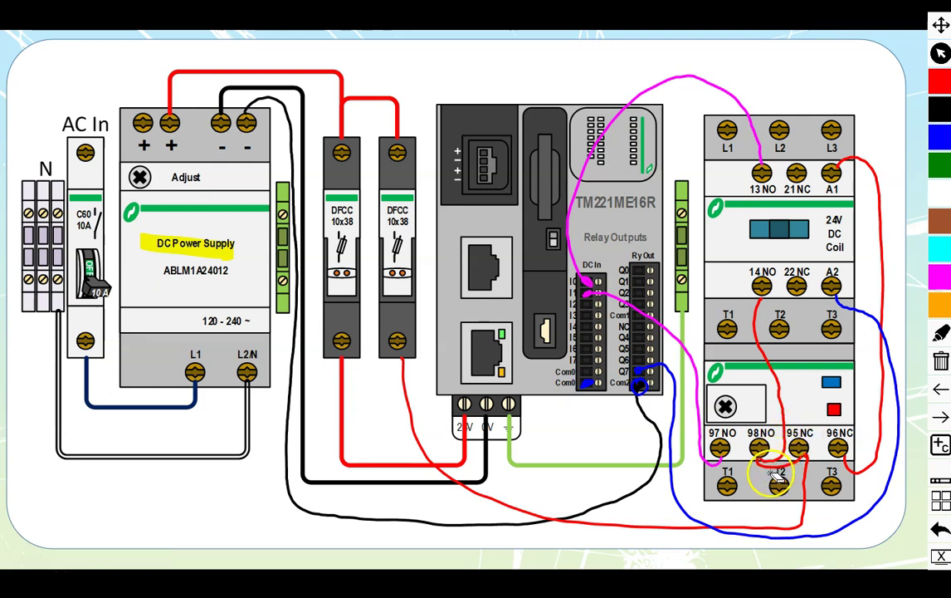
Erase the red jumpers and magenta input wires on the auxiliary contacts, and the blue mark at Com0.
drag(779, 470, 760, 356)
drag(708, 459, 724, 374)
click(743, 108)
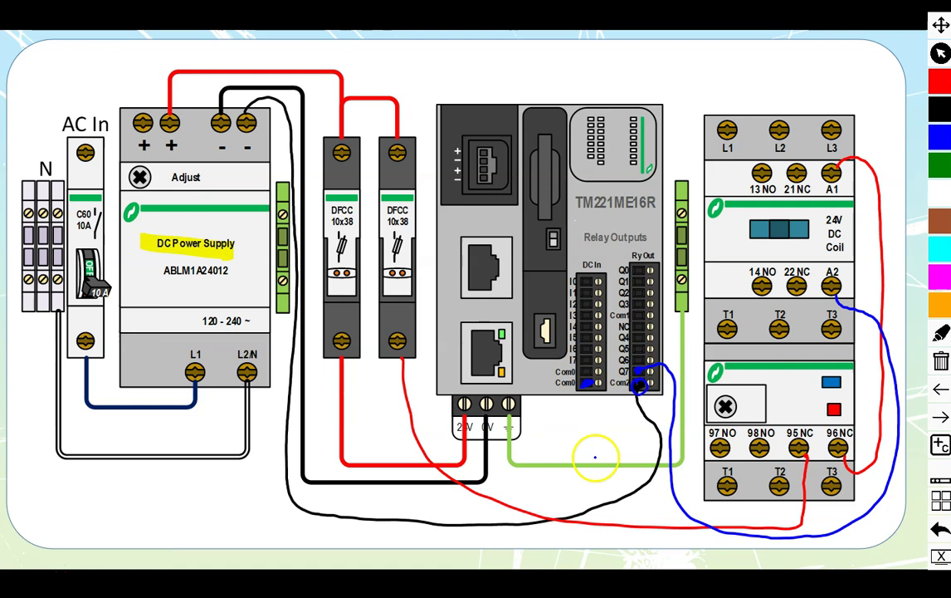
click(591, 381)
Draw a green ground wire from the supply's second negative terminal to the earth terminal, and a green ground symbol on the blue Q7 wire.
click(941, 332)
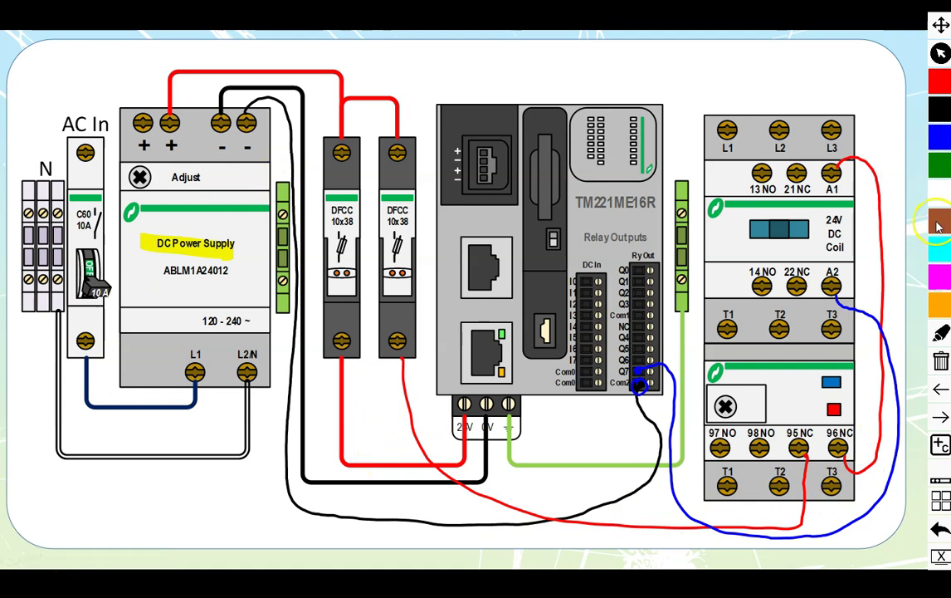
click(939, 170)
drag(281, 182, 246, 122)
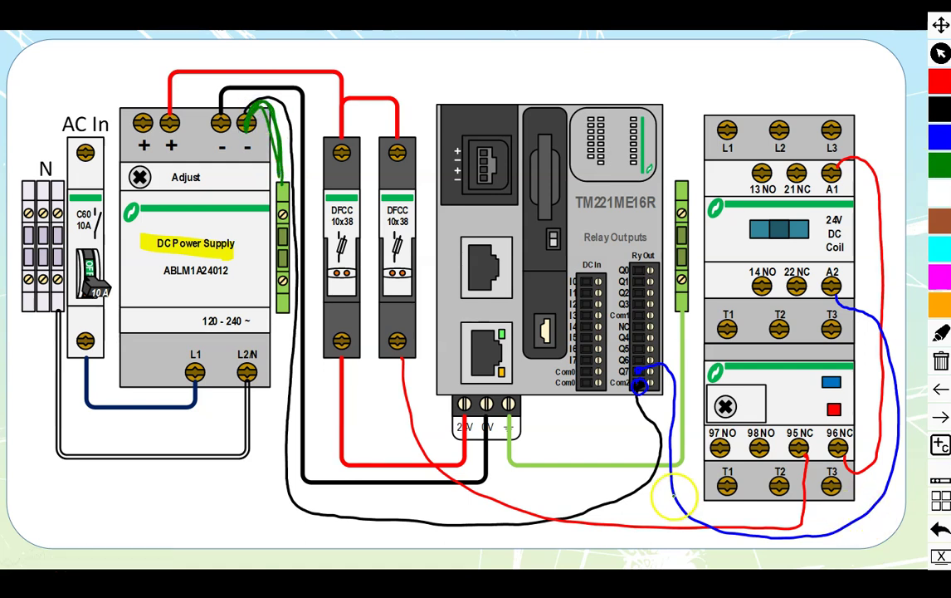
drag(673, 495, 661, 504)
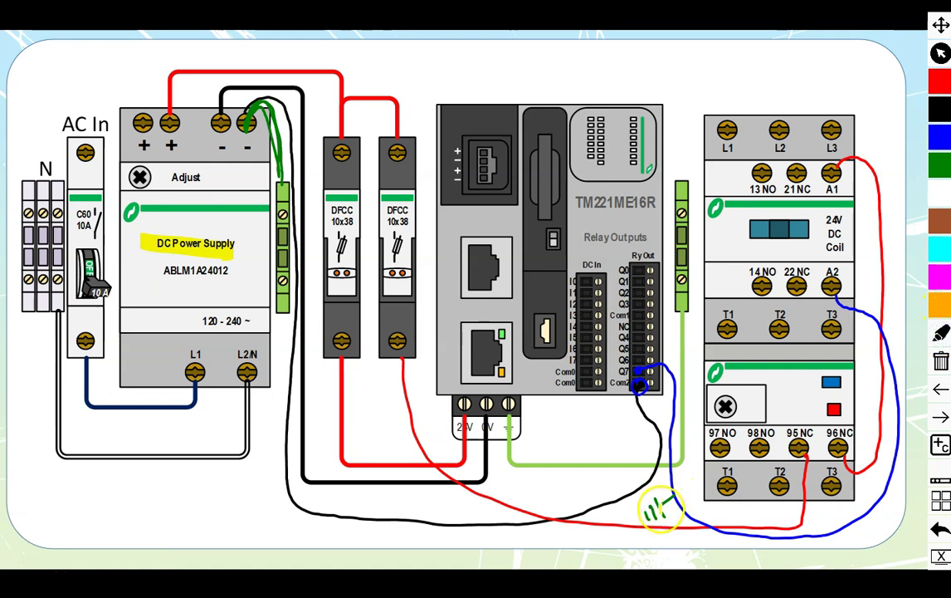
Trace the ground-fault path in yellow from supply positive through fuse, overload and coil to the ground symbol and back to the earth terminal.
mouse_move(169, 122)
mouse_down()
mouse_move(297, 87)
mouse_move(378, 93)
mouse_move(426, 429)
mouse_move(477, 498)
mouse_move(563, 519)
mouse_move(803, 505)
mouse_move(818, 469)
mouse_move(868, 461)
mouse_move(876, 299)
mouse_move(863, 147)
mouse_move(828, 199)
mouse_move(838, 315)
mouse_move(875, 415)
mouse_move(827, 528)
mouse_up()
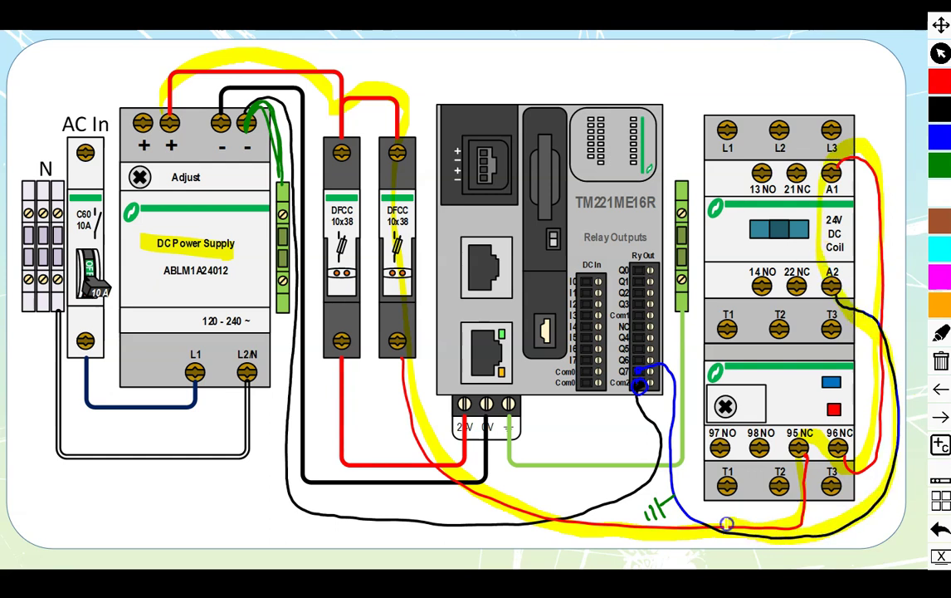
mouse_move(656, 508)
mouse_down()
mouse_move(316, 513)
mouse_move(247, 486)
mouse_move(239, 340)
mouse_move(253, 236)
mouse_move(280, 177)
mouse_up()
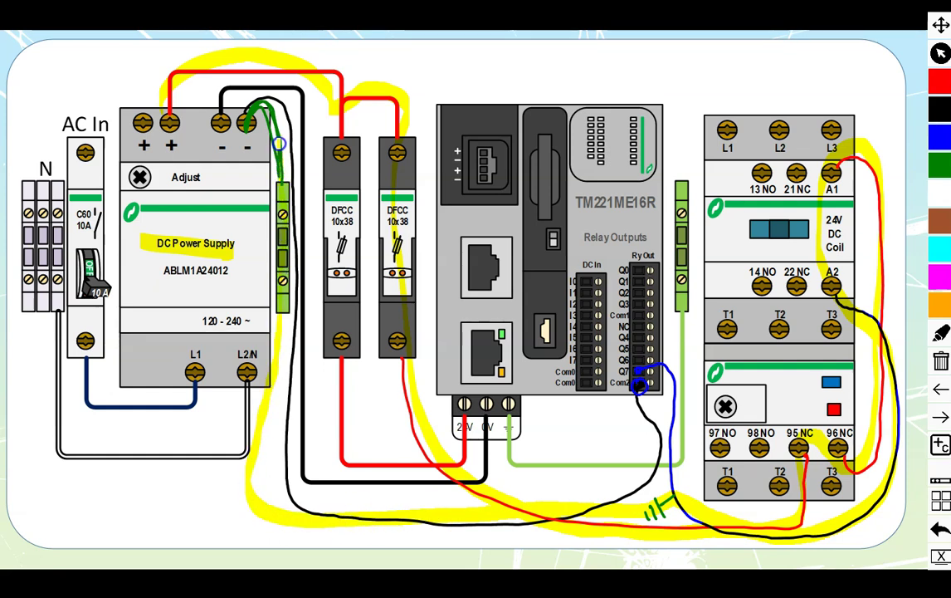